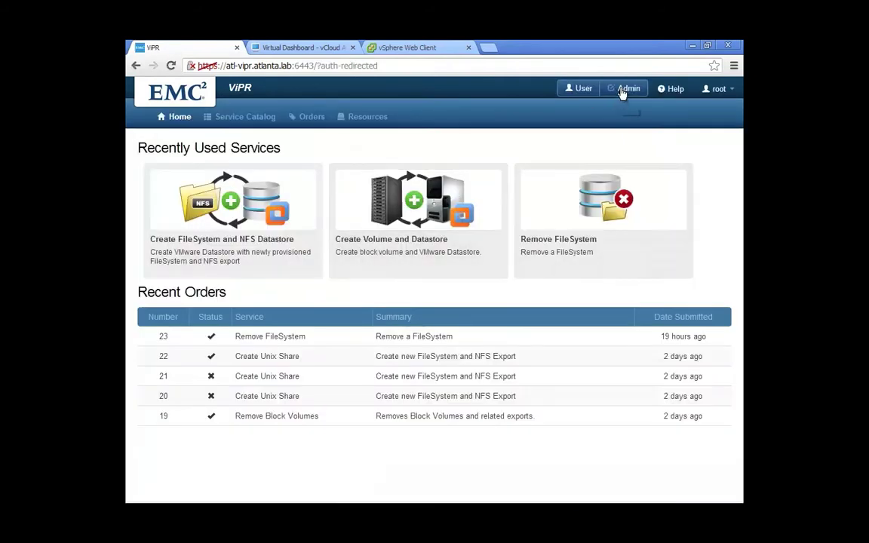
Review the registered physical storage systems and the virtual arrays in the admin view
left_click(623, 89)
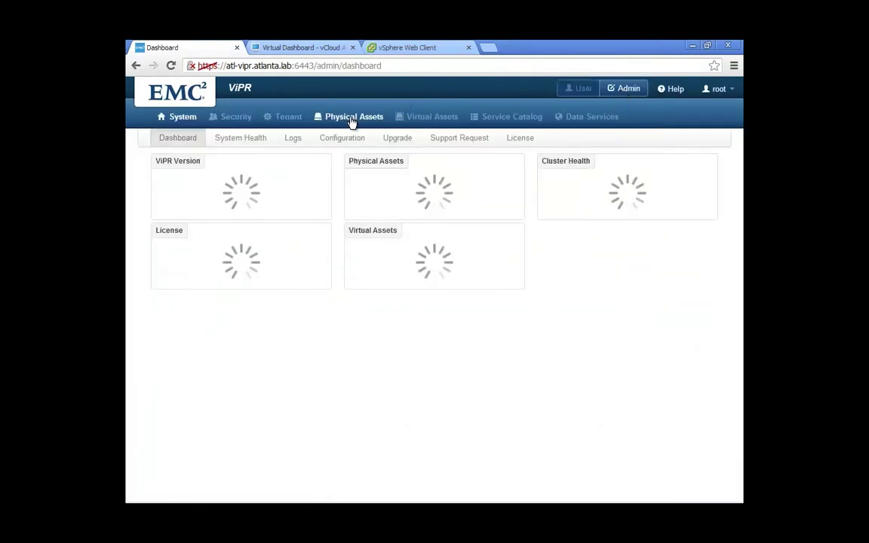
left_click(351, 117)
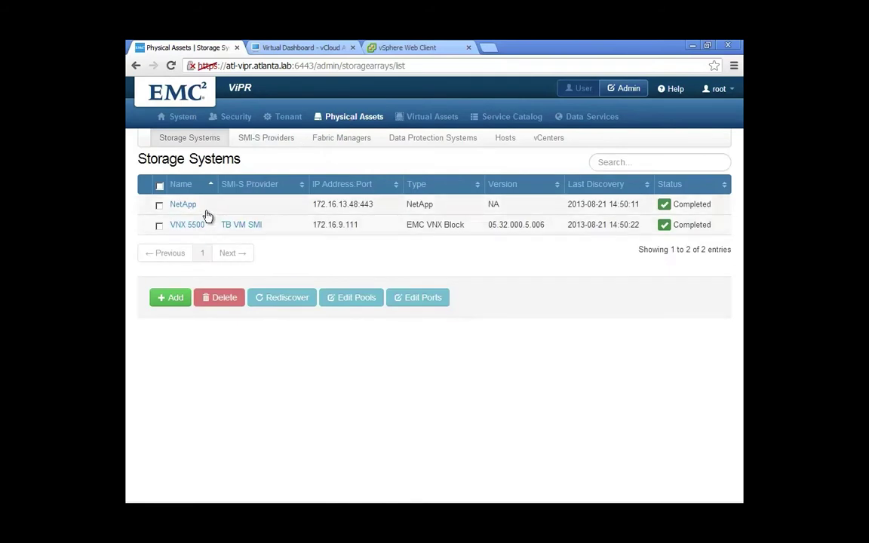
left_click(404, 120)
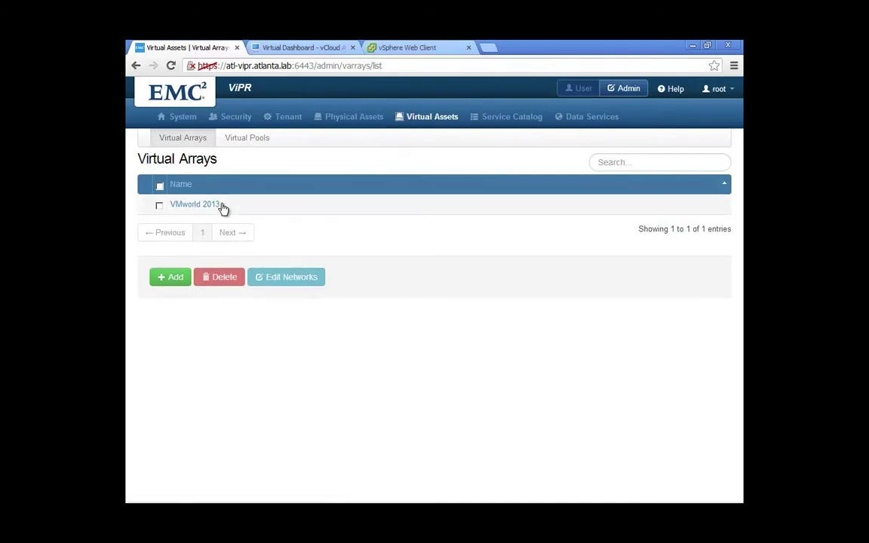
Examine the VMware File Pool virtual pool's settings through to its associated storage pools, and leave without saving
left_click(247, 138)
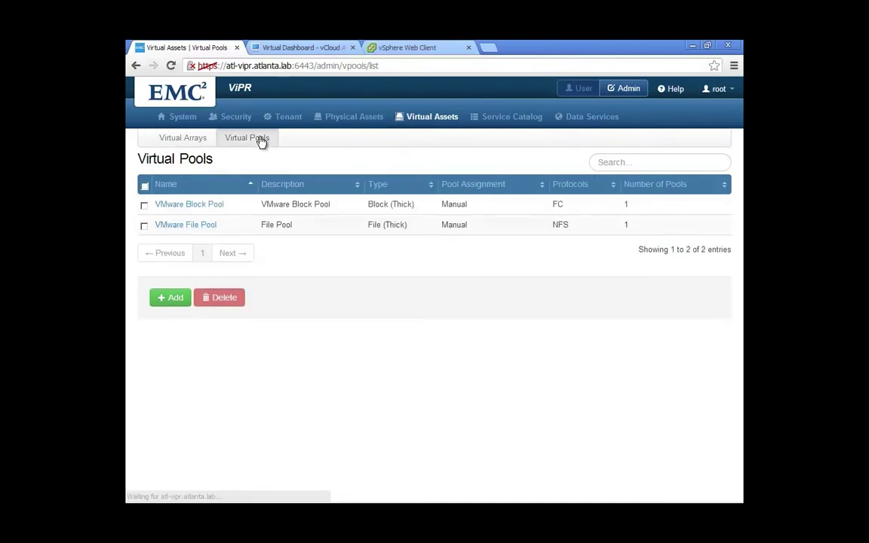
left_click(212, 233)
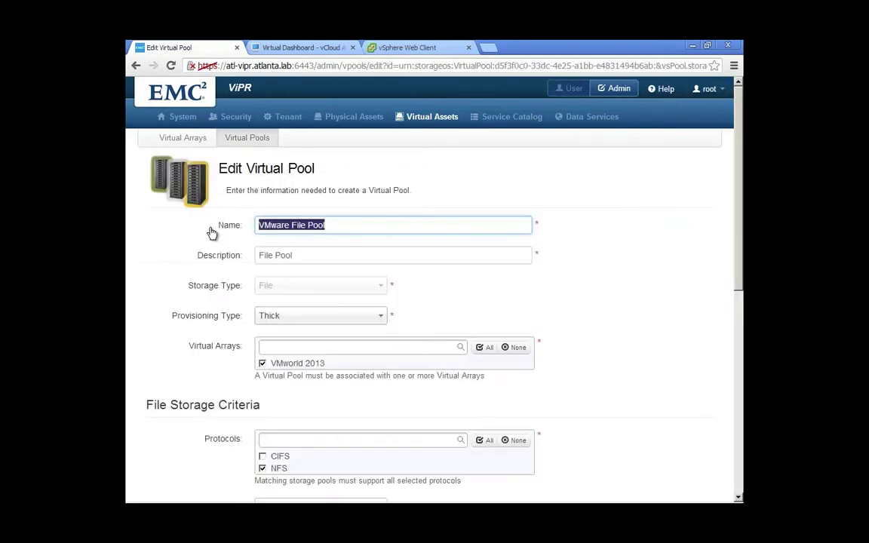
scroll(260, 302, "down", 3)
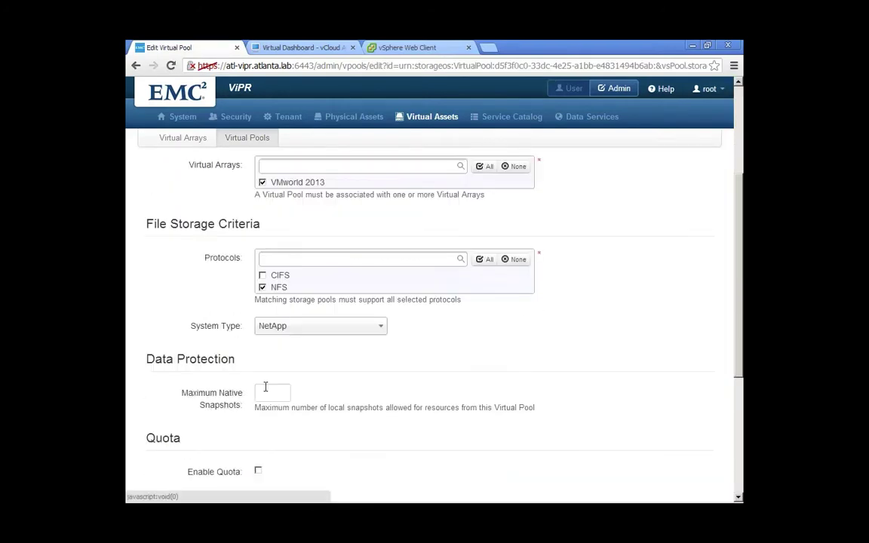
scroll(261, 295, "down", 3)
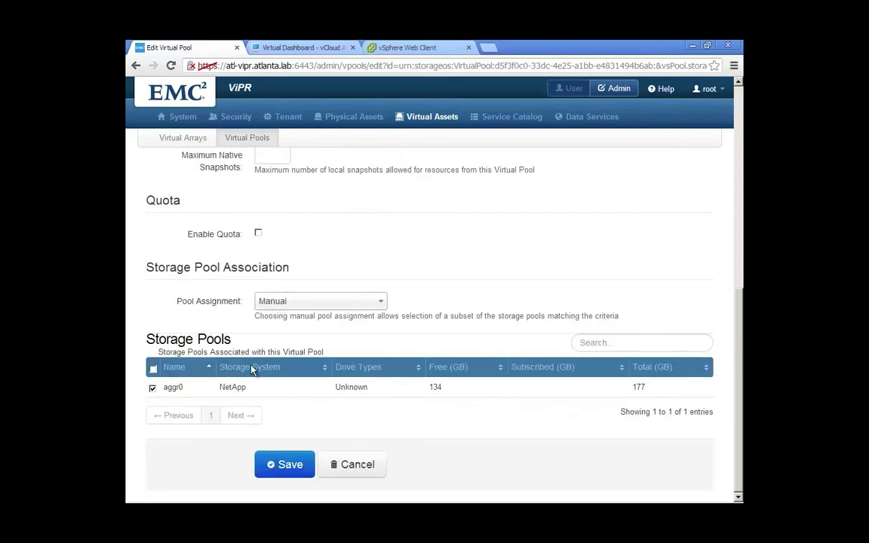
left_click(366, 467)
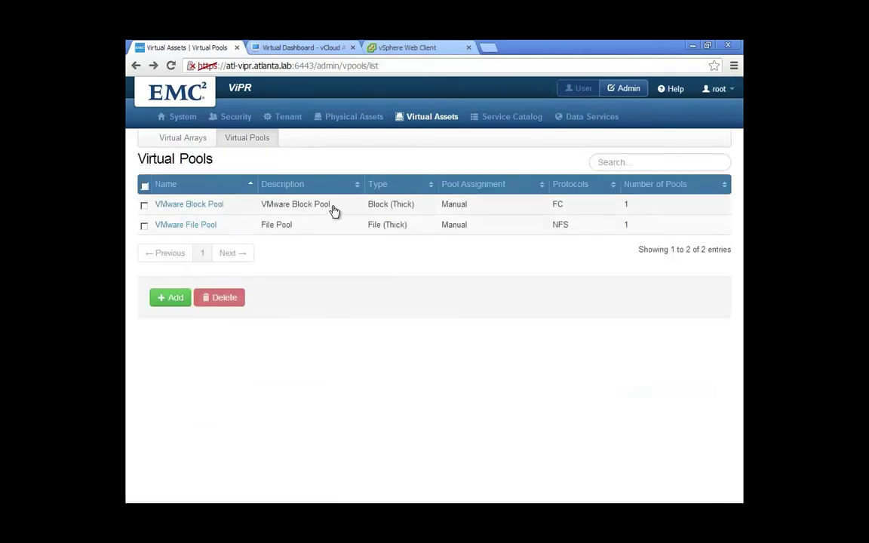
Examine the VMware Block Pool's storage criteria, data protection and associated storage pools, and leave without saving
left_click(212, 208)
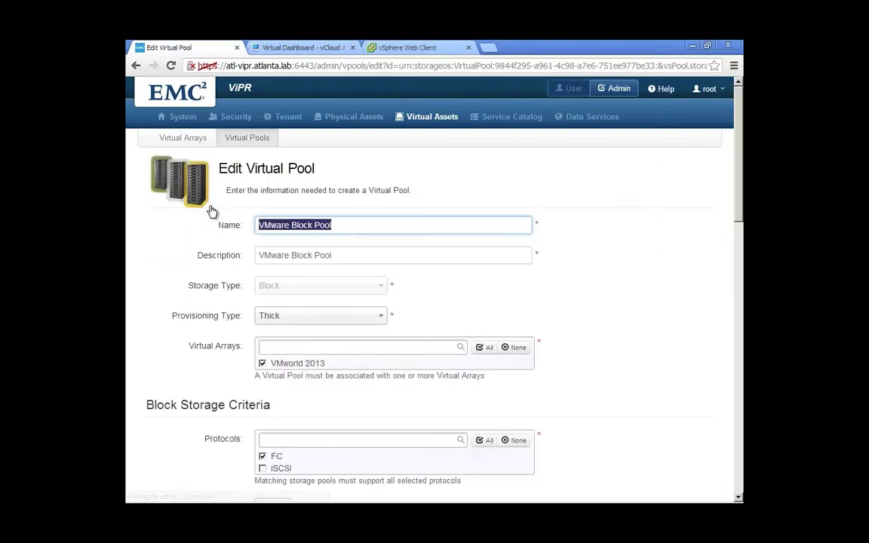
scroll(213, 211, "down", 1)
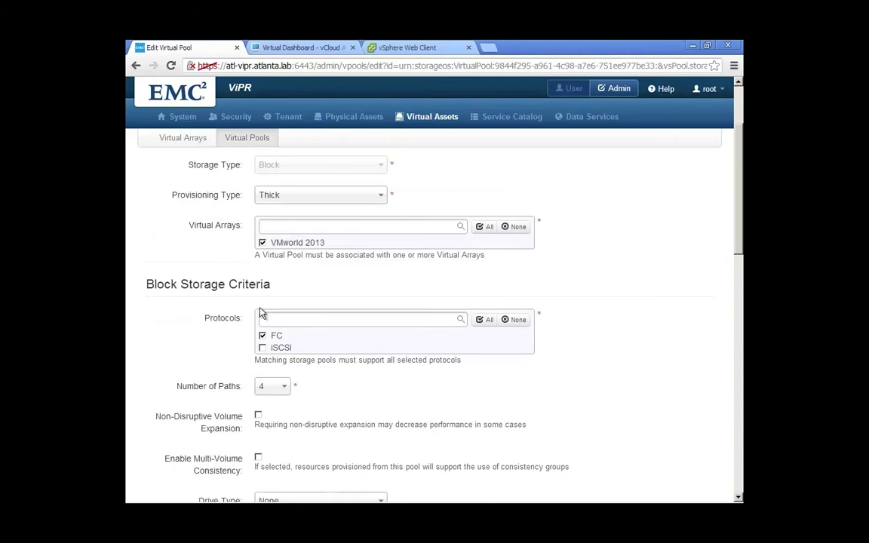
scroll(261, 314, "down", 2)
scroll(261, 409, "down", 4)
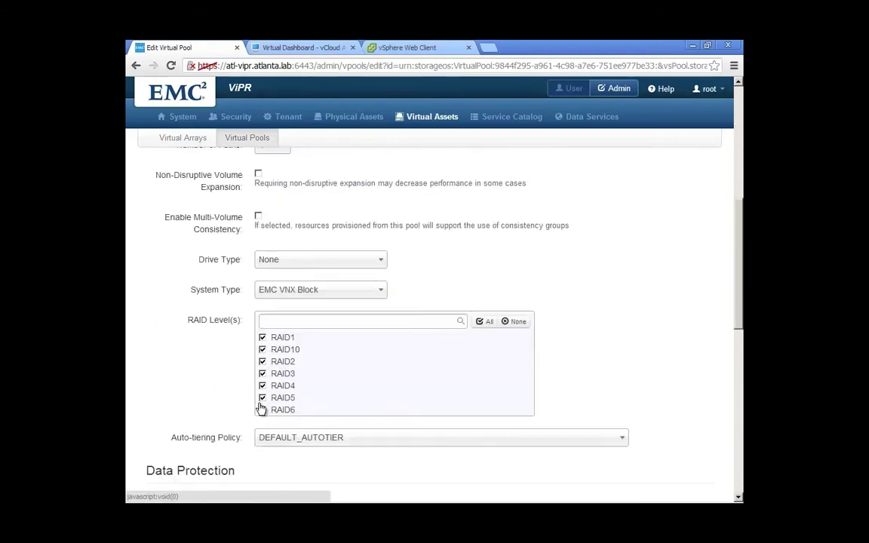
scroll(262, 408, "down", 5)
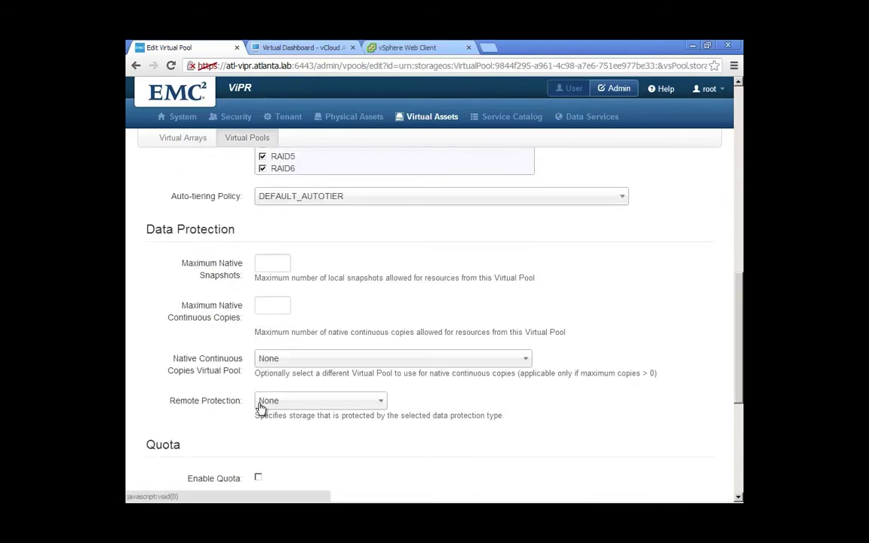
scroll(260, 408, "down", 2)
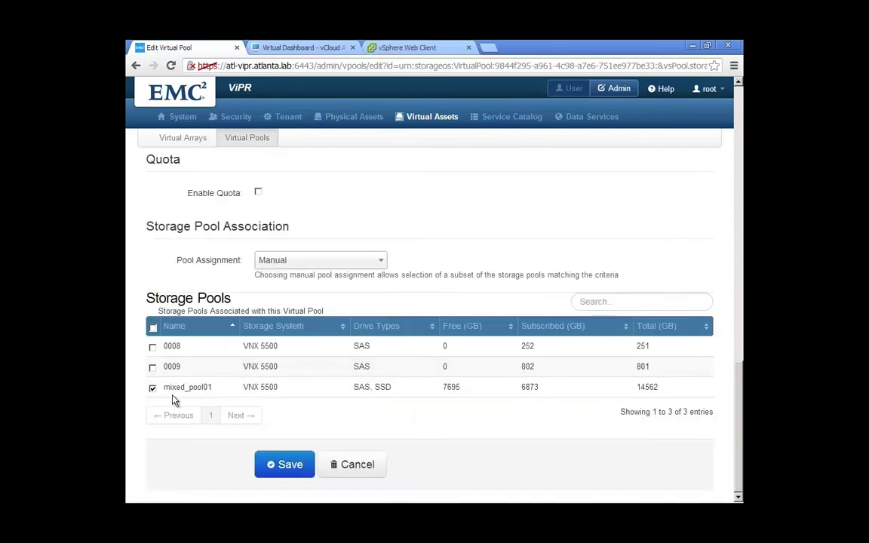
left_click(354, 466)
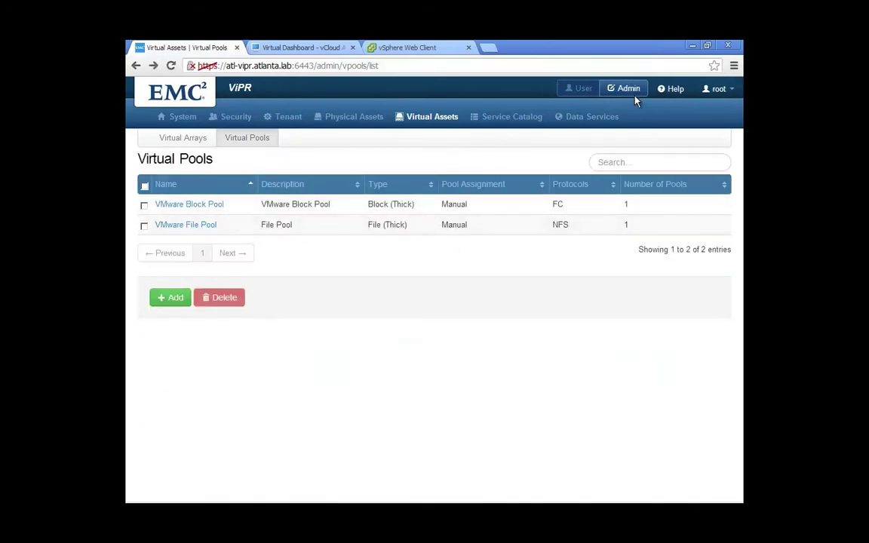
Switch to the user view and open the Create Volume and Datastore service from the Block Services for VMware catalog
left_click(579, 88)
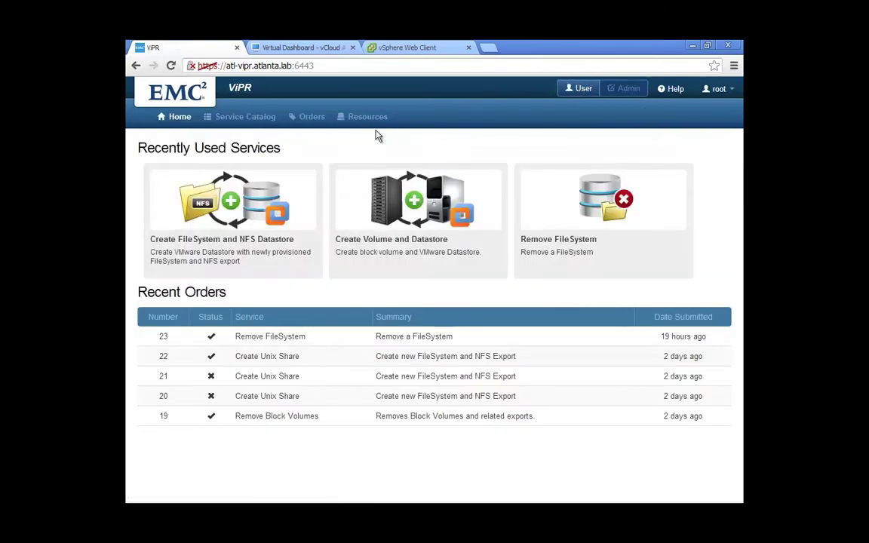
left_click(245, 123)
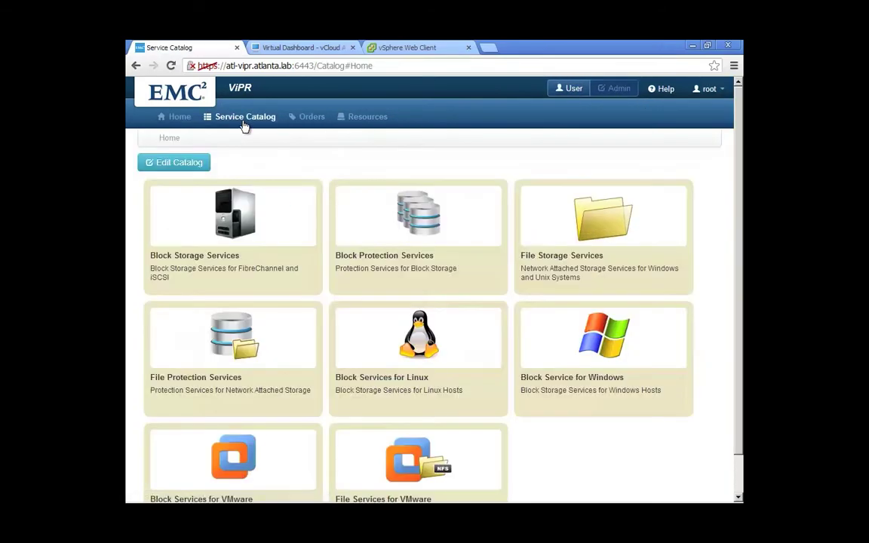
scroll(219, 201, "down", 1)
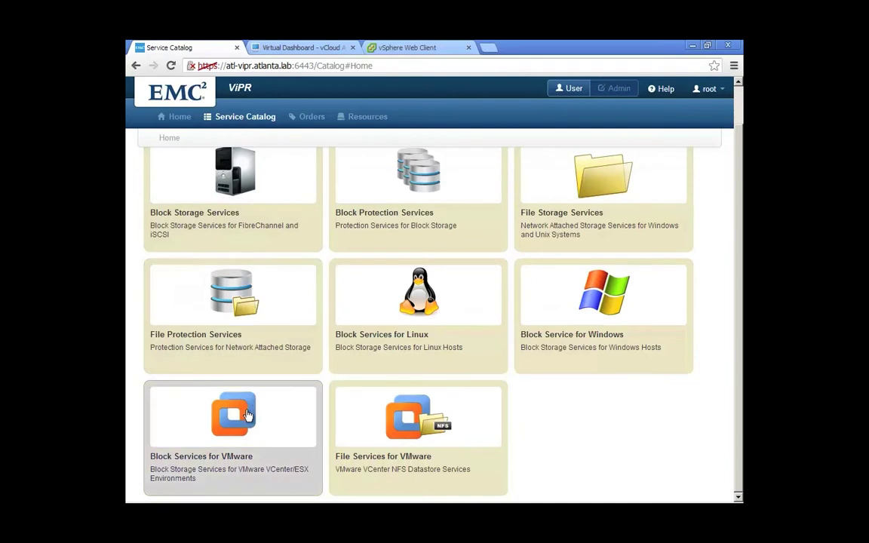
left_click(233, 452)
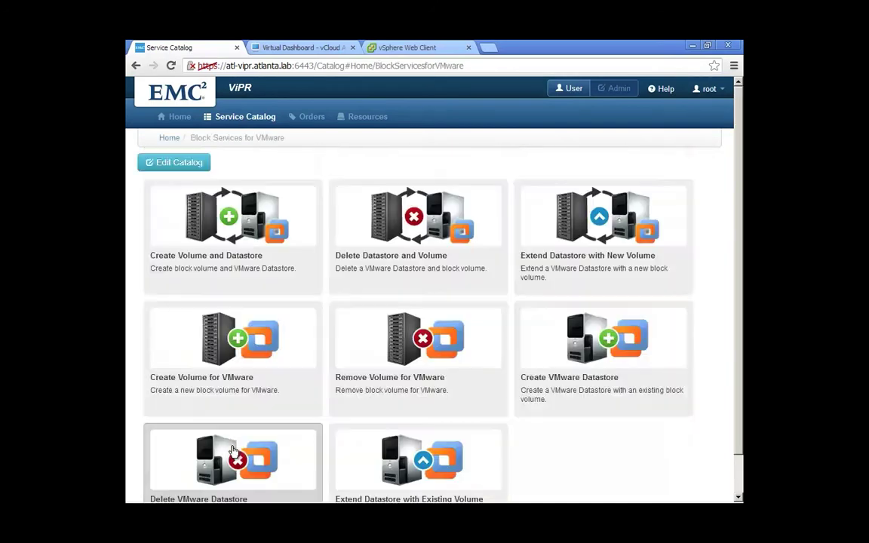
left_click(294, 213)
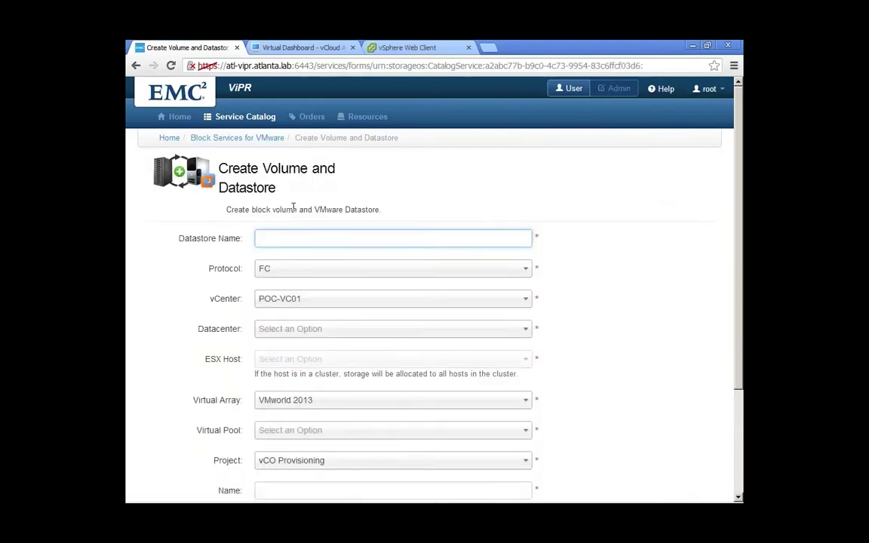
Examine the volume and datastore order fields and the available virtual pools, and return to the catalog home
scroll(226, 287, "down", 1)
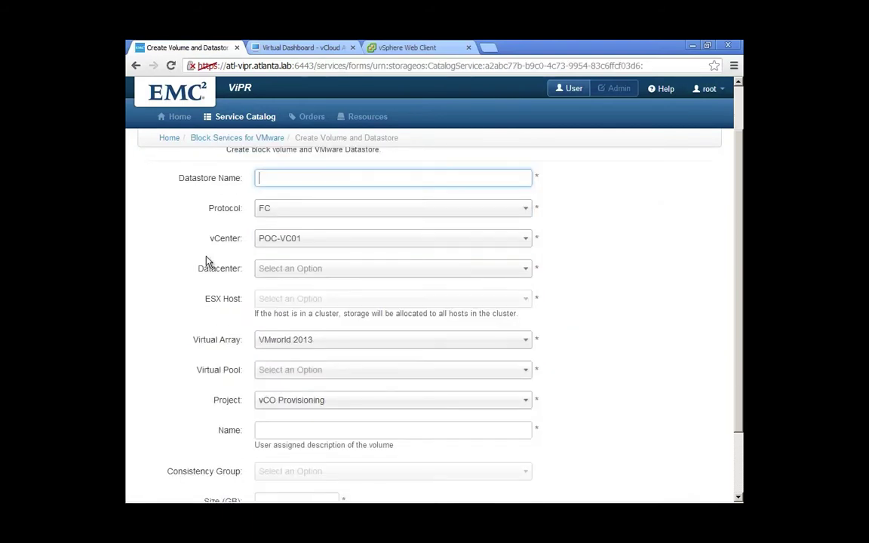
left_click(282, 370)
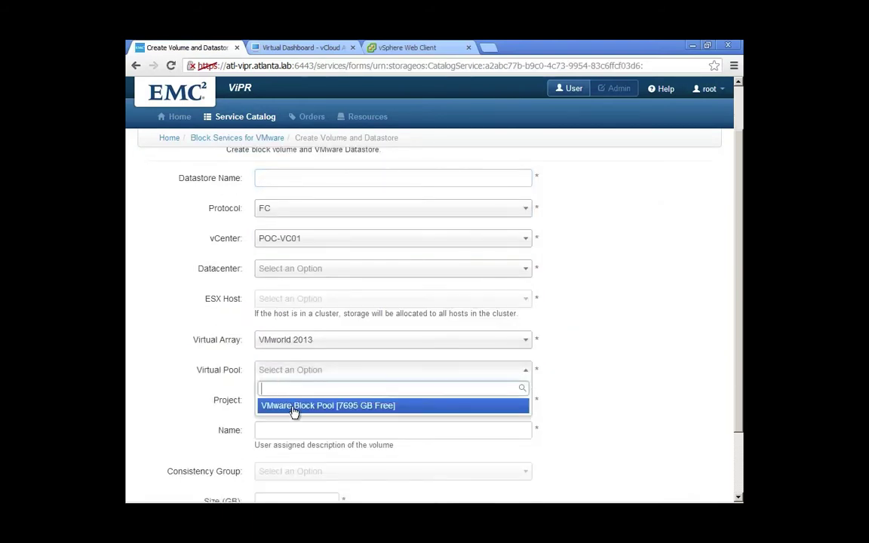
scroll(293, 412, "down", 2)
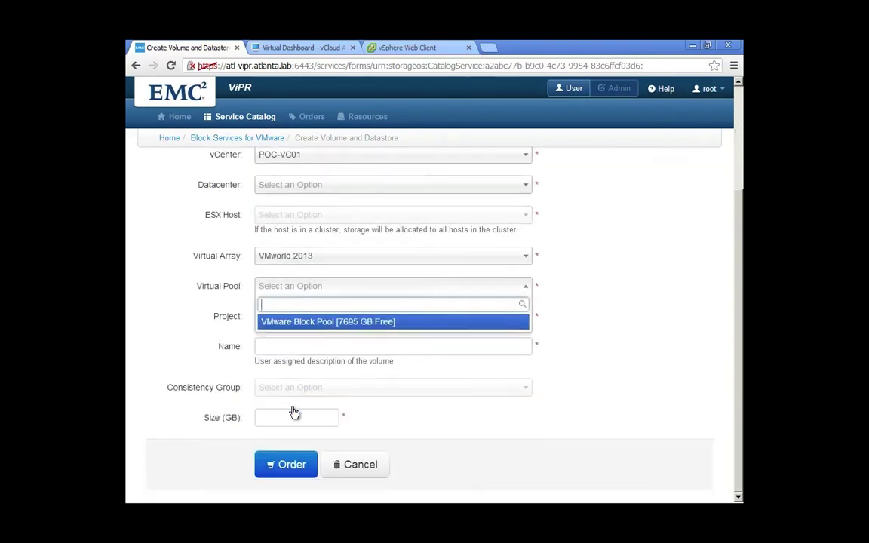
left_click(170, 148)
left_click(167, 141)
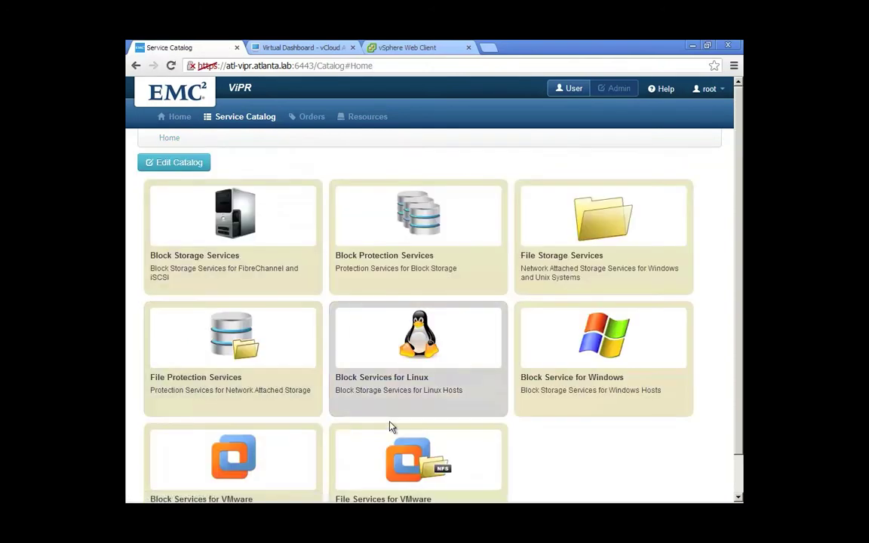
Examine the Create FileSystem and NFS Datastore form and its virtual pool options under File Services for VMware, and return to the catalog home
scroll(394, 453, "down", 1)
left_click(394, 458)
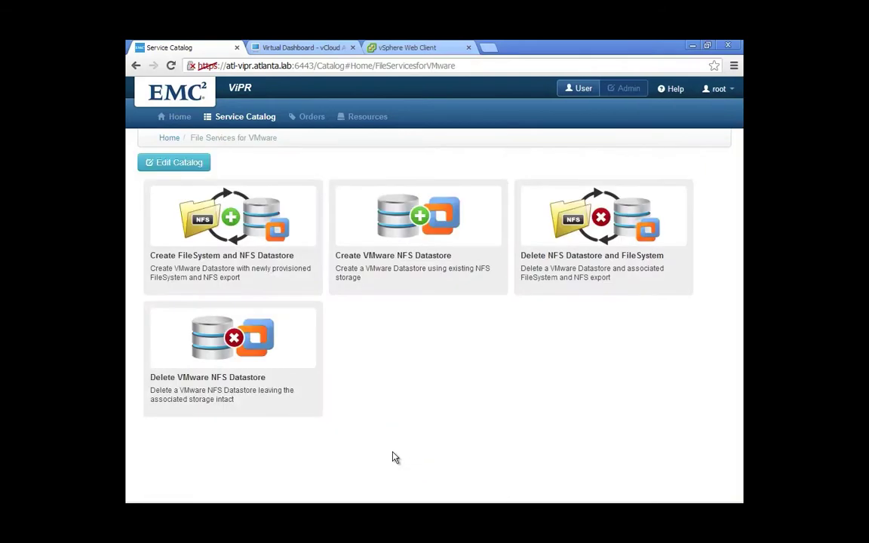
left_click(228, 246)
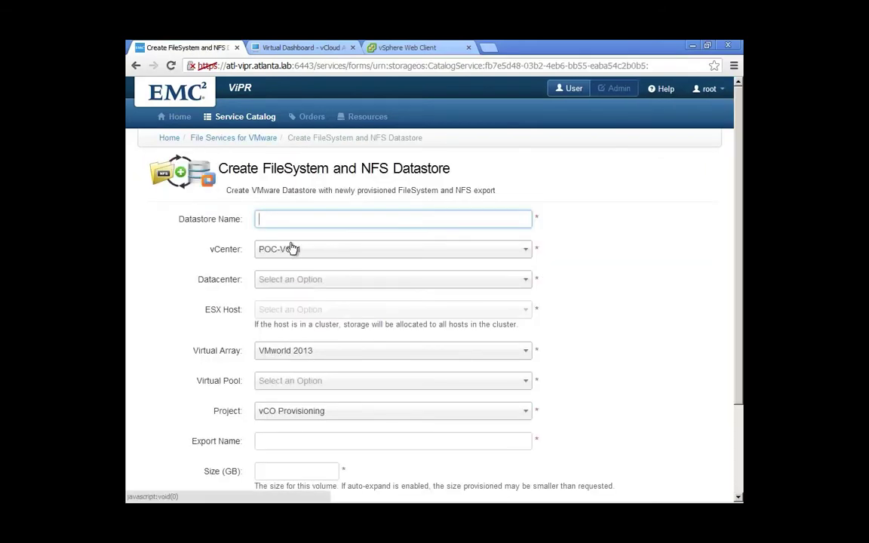
scroll(291, 249, "down", 1)
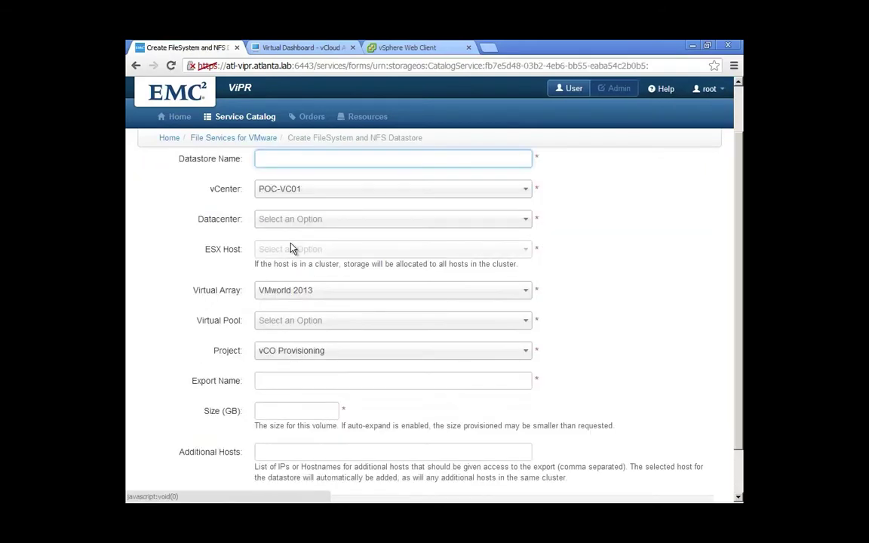
left_click(300, 323)
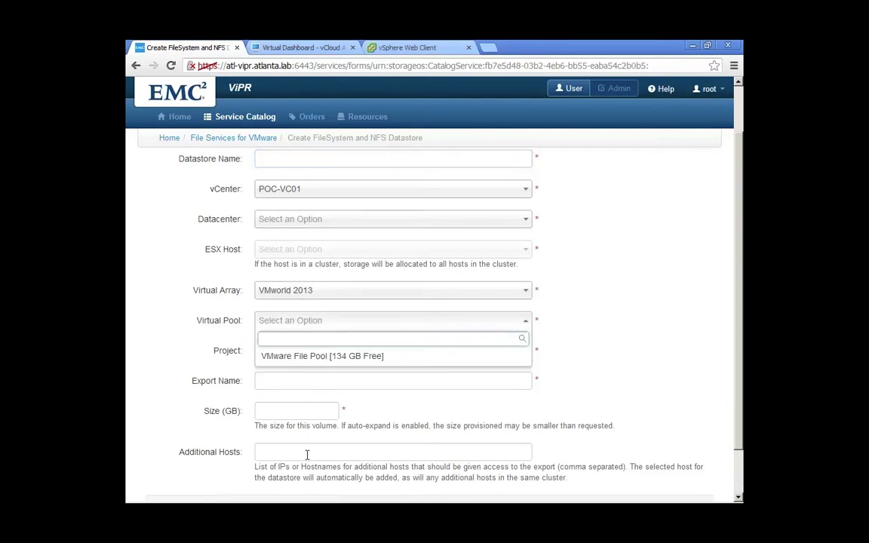
left_click(170, 139)
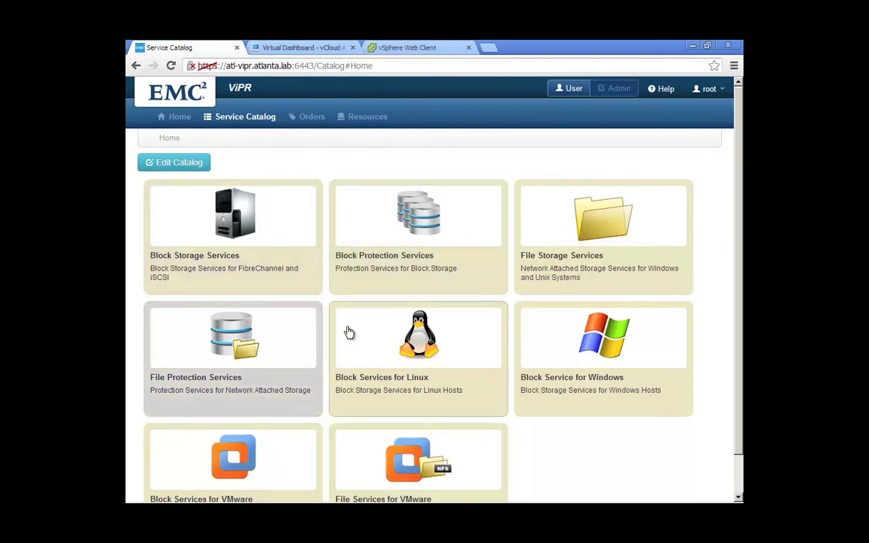
Switch to VMware vCenter Orchestrator and expand the EMC ViPR workflow folder in the Library
scroll(390, 180, "down", 1)
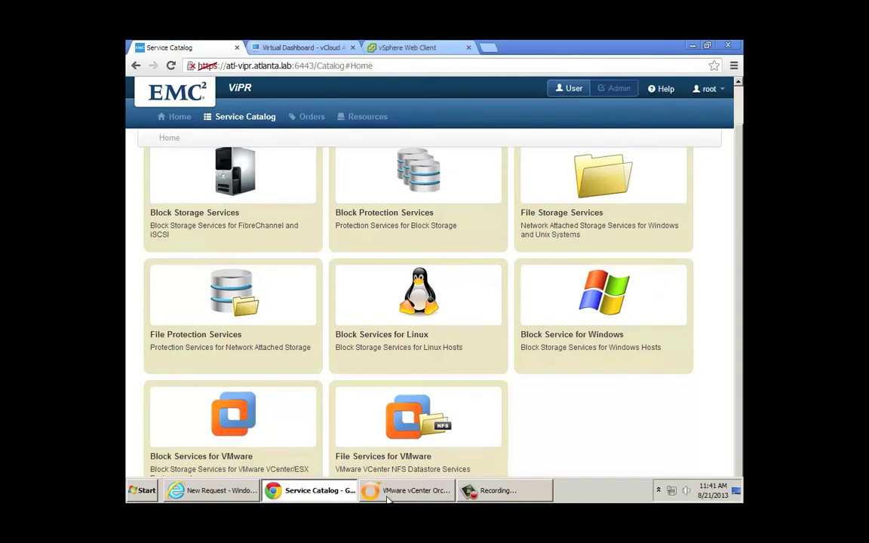
left_click(387, 498)
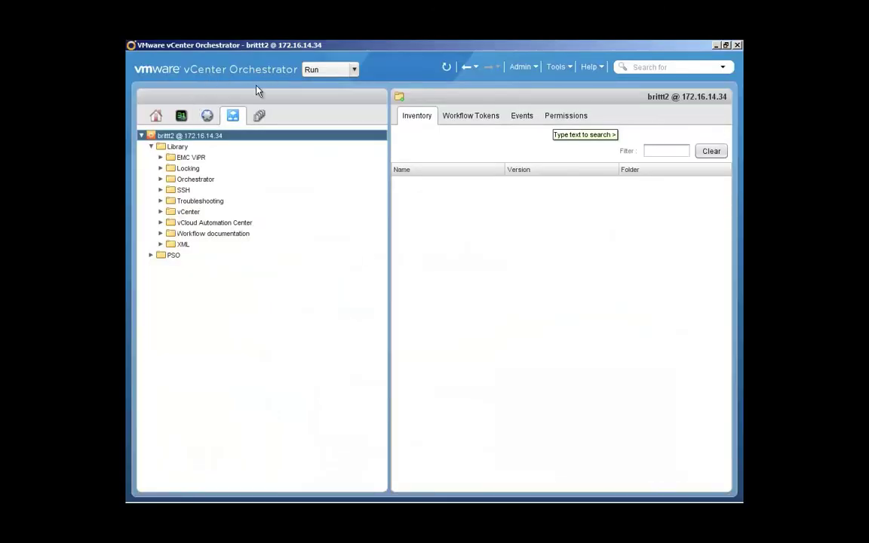
left_click(171, 159)
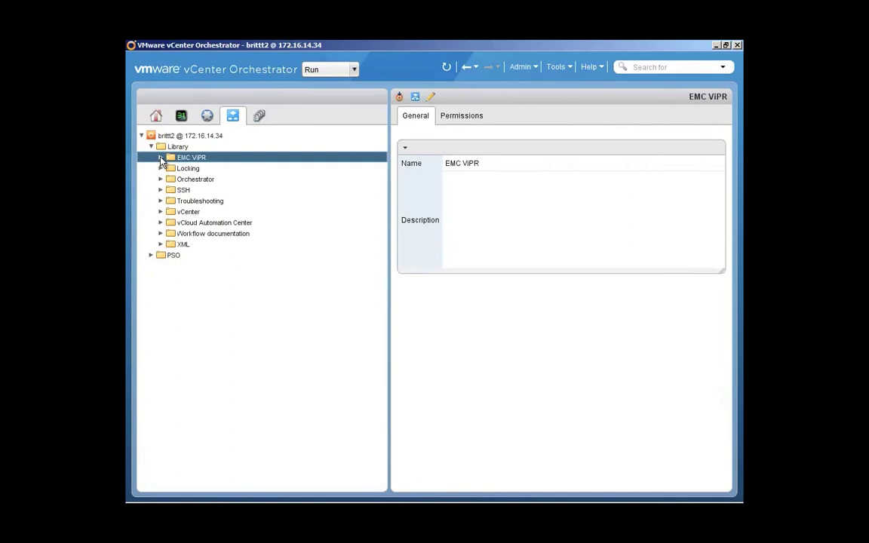
left_click(160, 157)
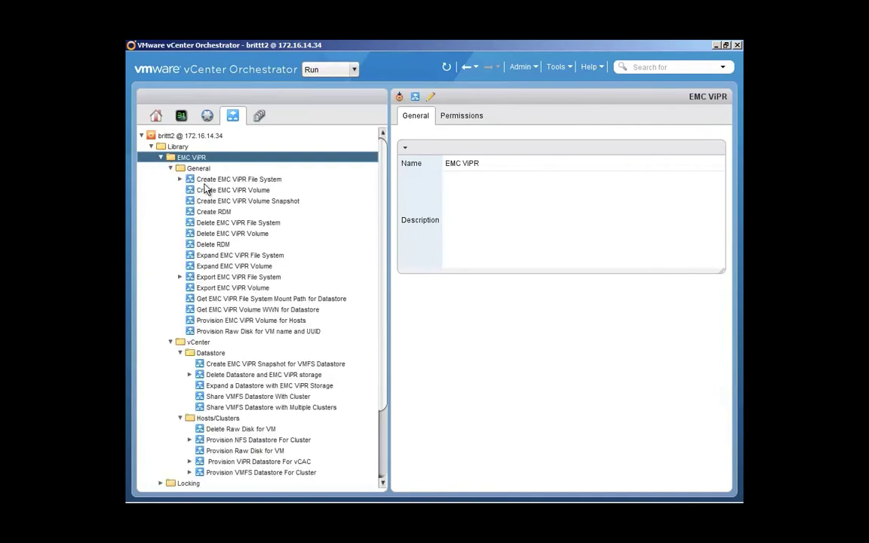
View the start form of the Provision VMFS Datastore For Cluster workflow, and cancel it without submitting
right_click(223, 475)
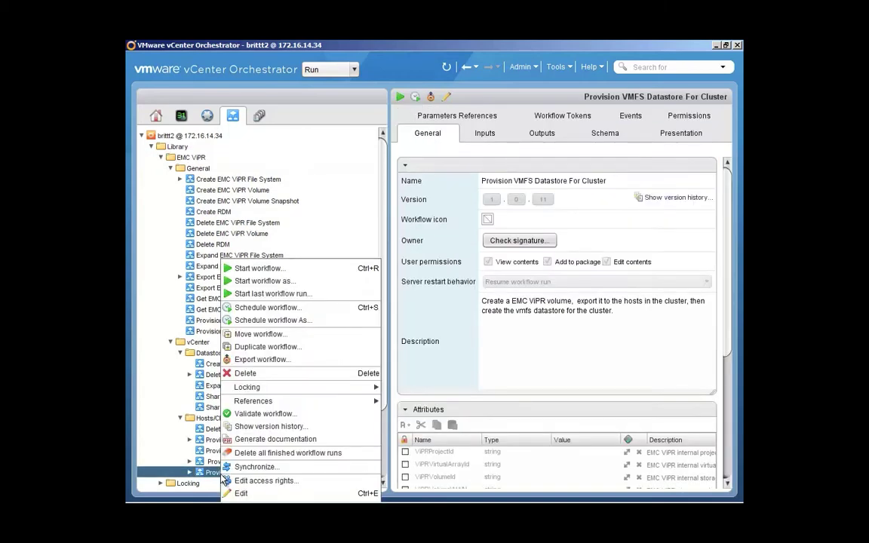
left_click(238, 270)
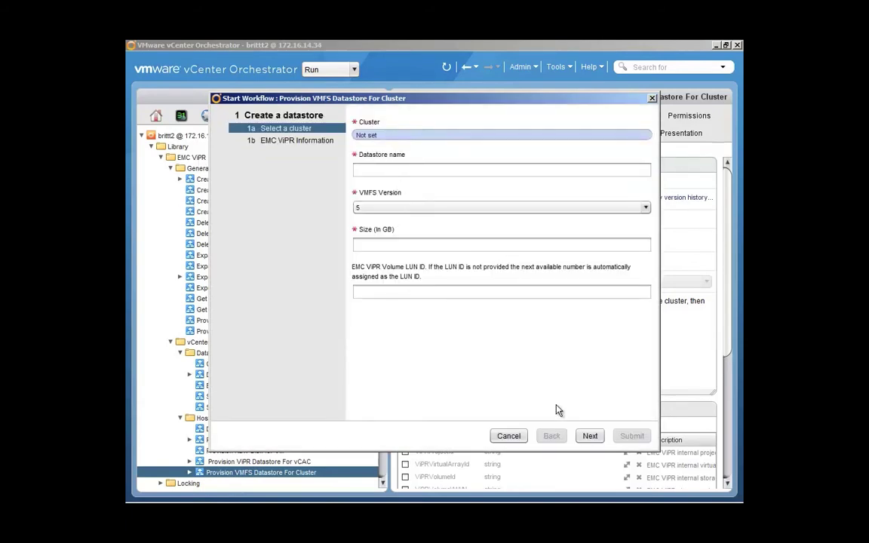
left_click(506, 437)
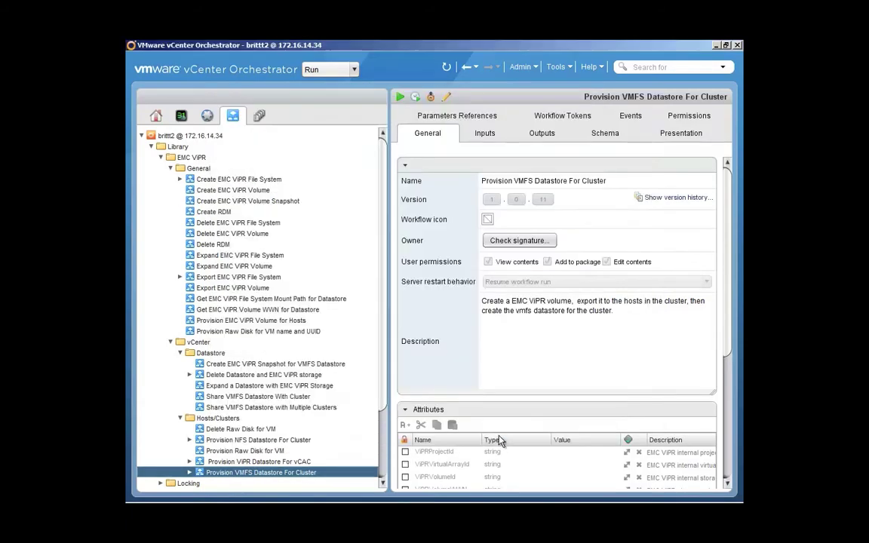
Switch to the vCloud Automation Center console in Chrome and view the Provisioning Group Manager's blueprints
left_click(716, 45)
left_click(330, 47)
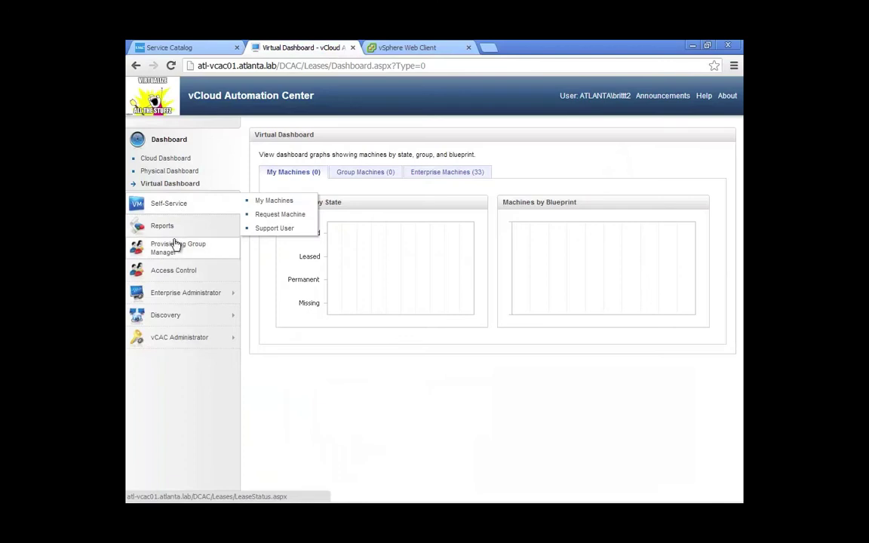
mouse_move(175, 254)
left_click(269, 245)
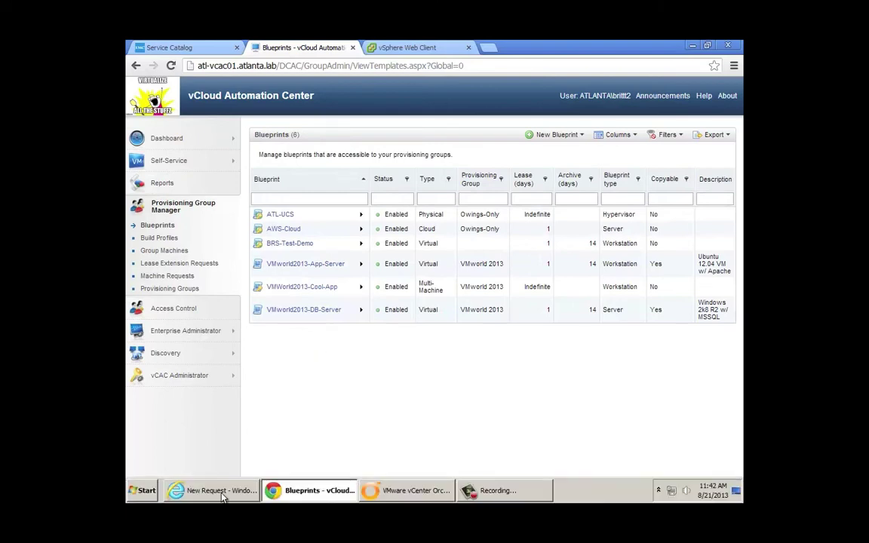
In the self-service portal, fill in a VMWorld2013-Cool-App request: description "Development Copy of Cool All", datastore NetApp_VMW, virtual pool VMworld File Pool
left_click(219, 491)
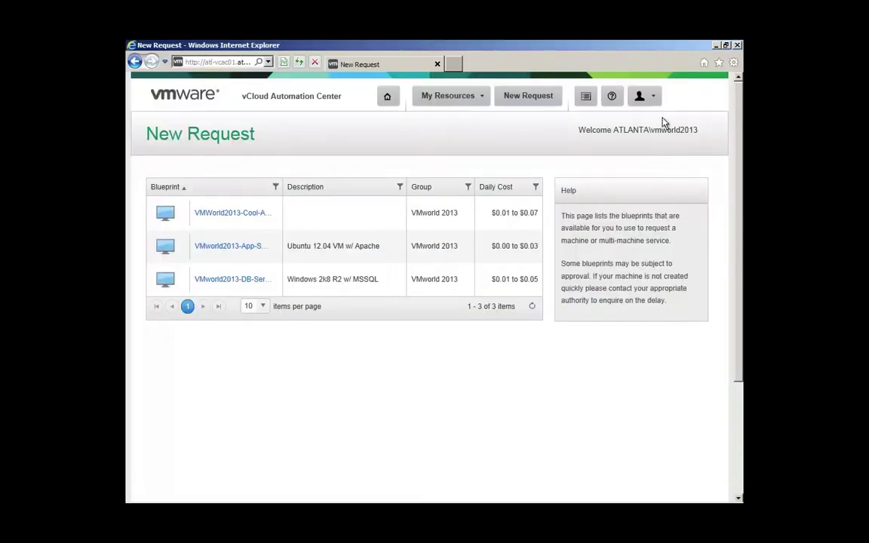
left_click(250, 215)
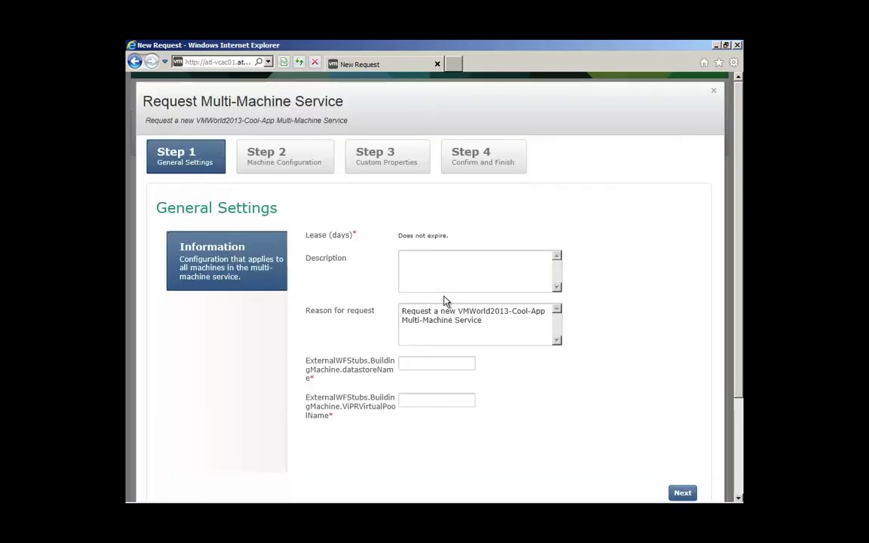
left_click(445, 276)
type("Development Co")
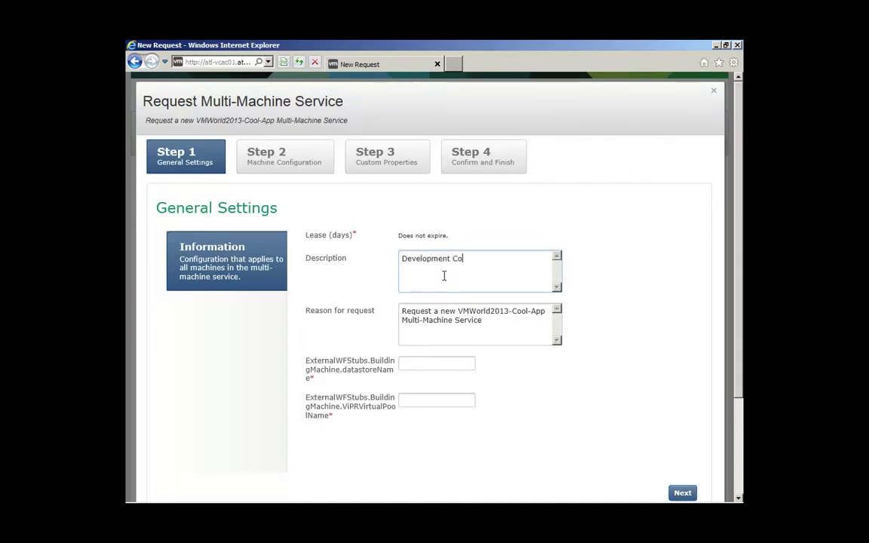
type("py of Cool All")
left_click(424, 365)
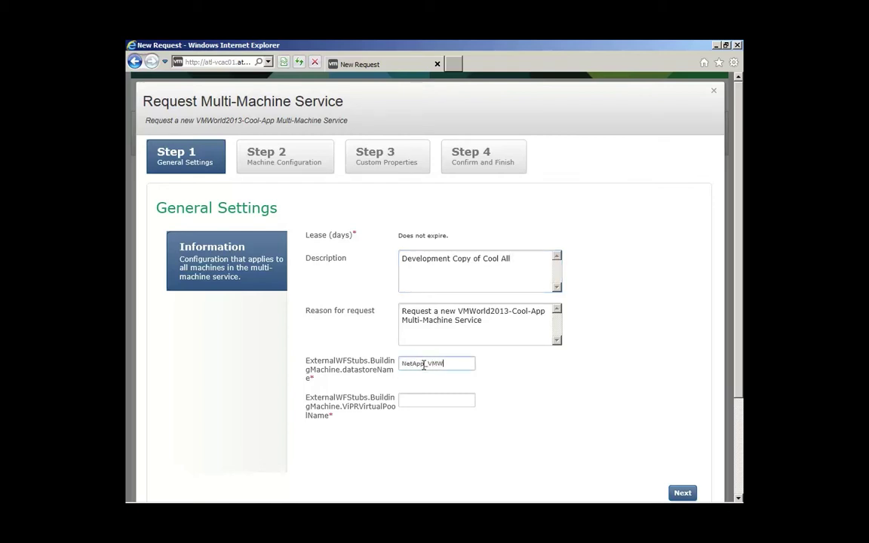
key("Tab")
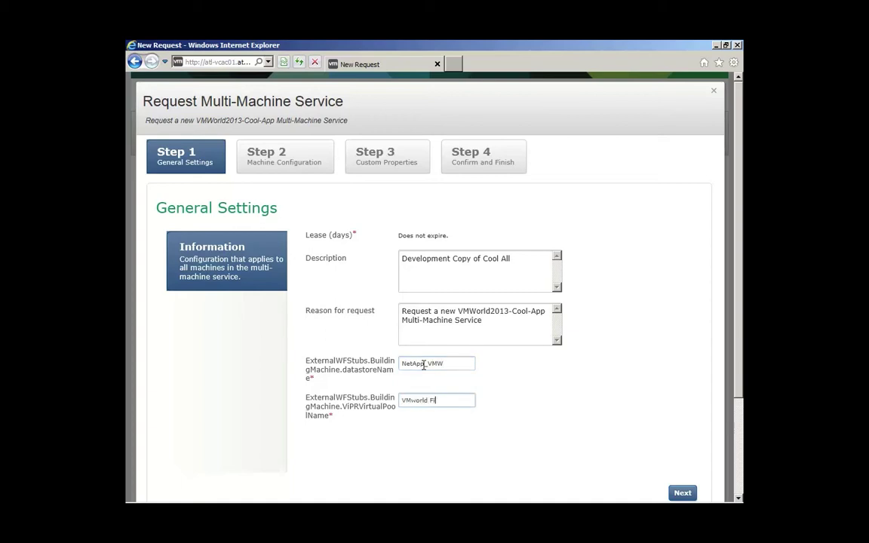
Submit the development Cool-App request with one app server and one DB server, keeping the default machine configuration
left_click(682, 493)
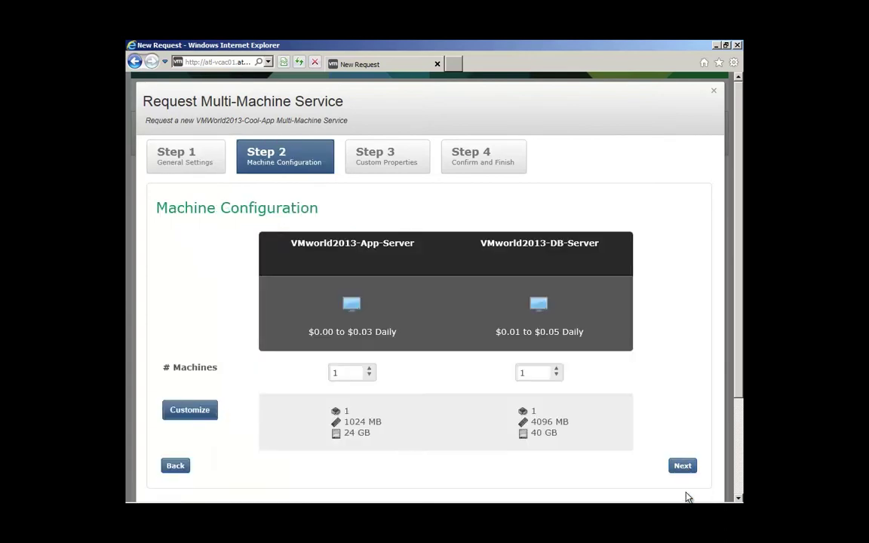
left_click(683, 468)
left_click(682, 492)
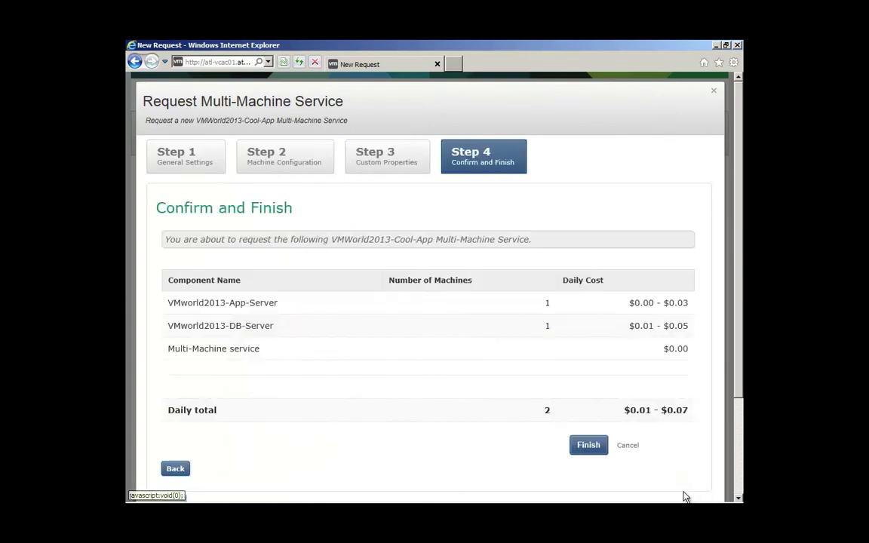
left_click(588, 447)
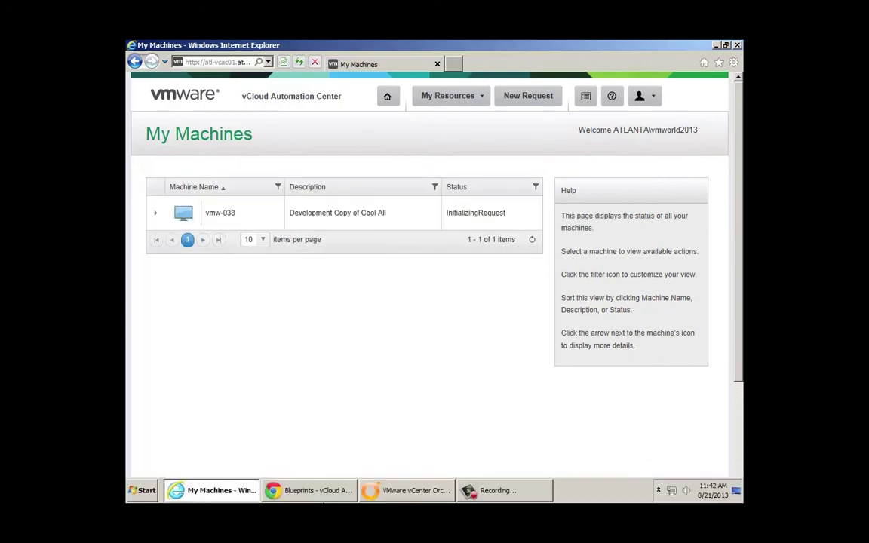
Return to the vCloud Automation Center console in Chrome and view the pending development machine request's details
left_click(322, 492)
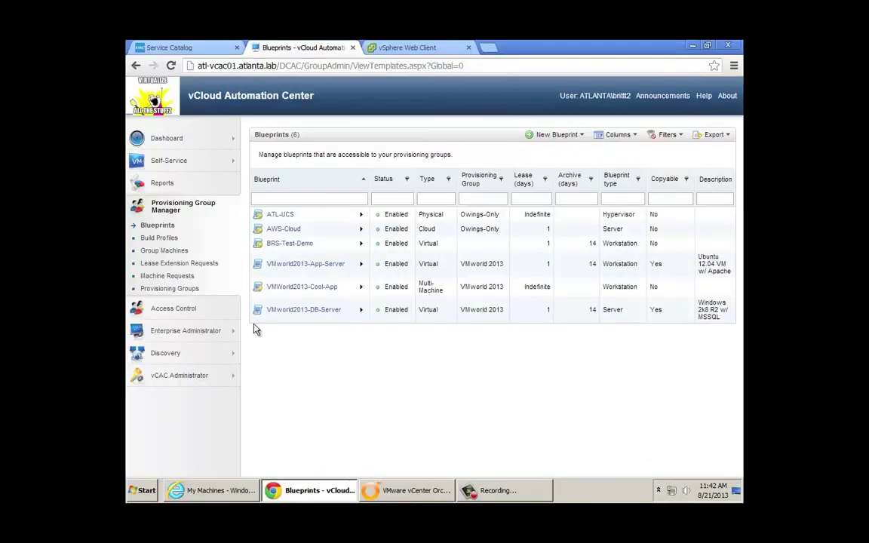
left_click(170, 276)
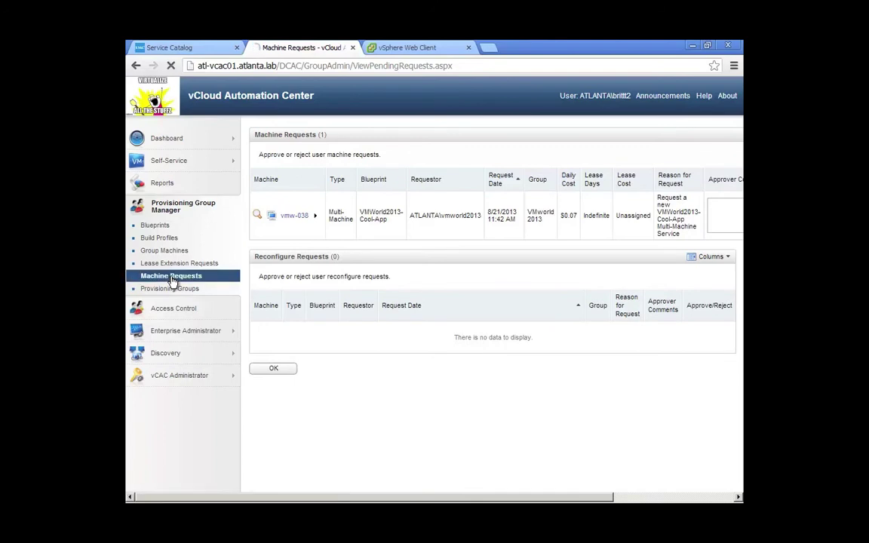
left_click(257, 215)
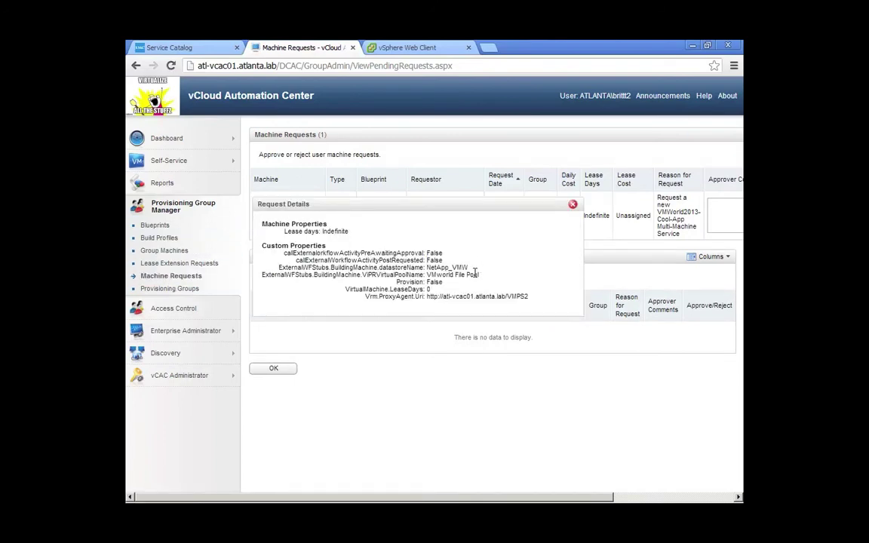
Approve the pending development Cool-App request, close its details, and submit the decision
left_click(654, 498)
left_click(714, 216)
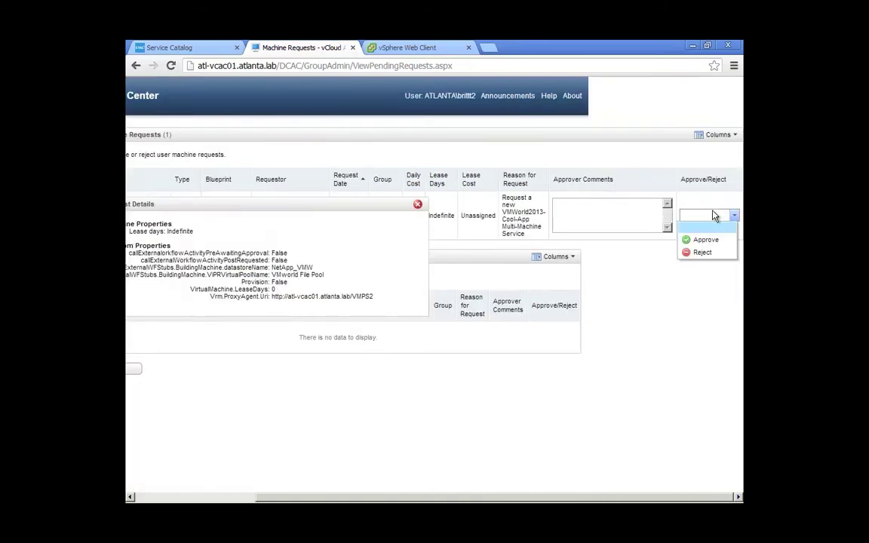
left_click(709, 240)
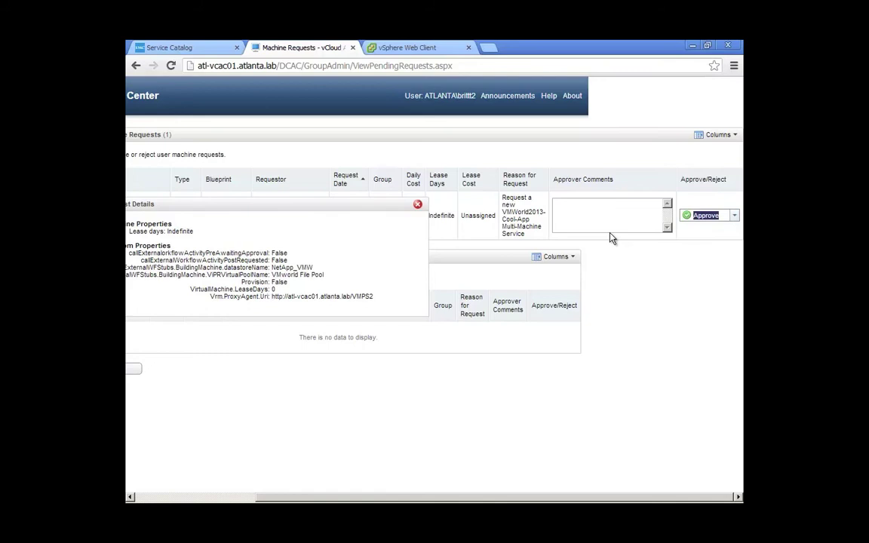
left_click(418, 204)
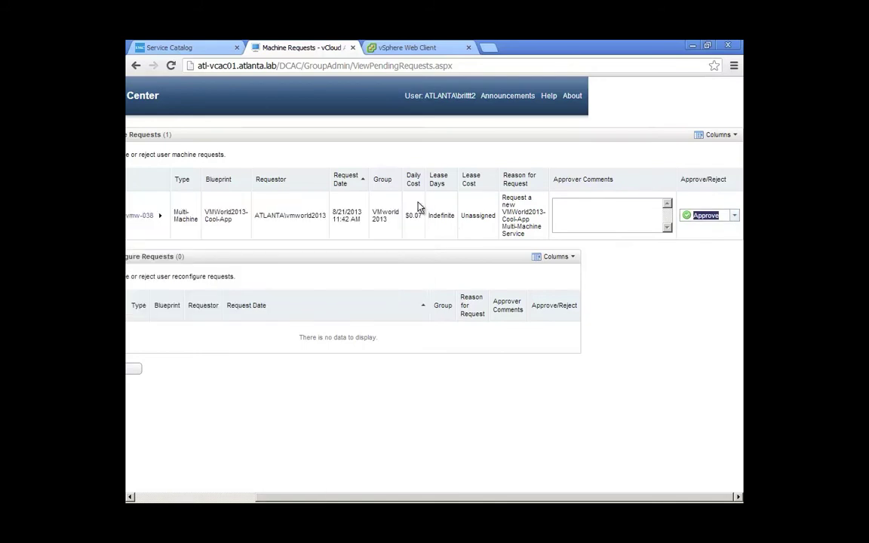
left_click(257, 499)
left_click(271, 369)
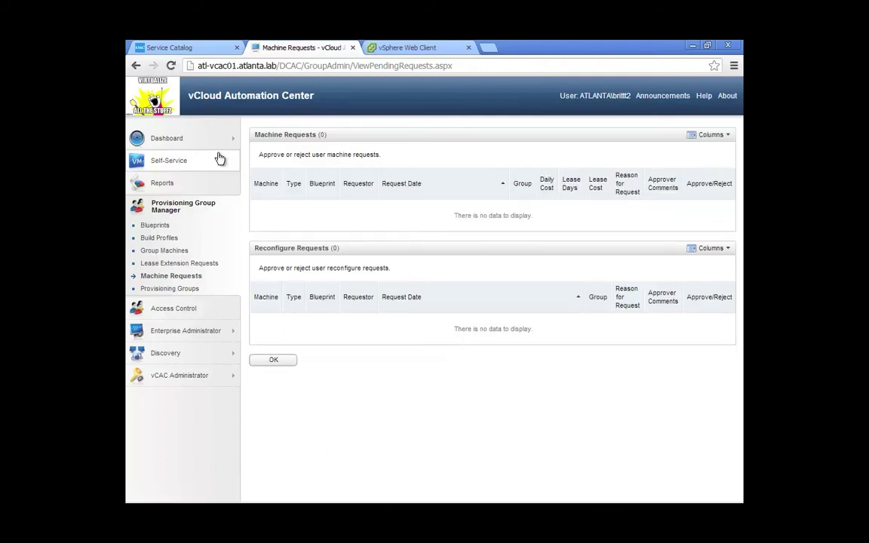
In the self-service portal, fill in another VMWorld2013-Cool-App request: description "Production Copy of App", datastore EMC_VMworld, virtual pool VMworld Block Pool
left_click(219, 489)
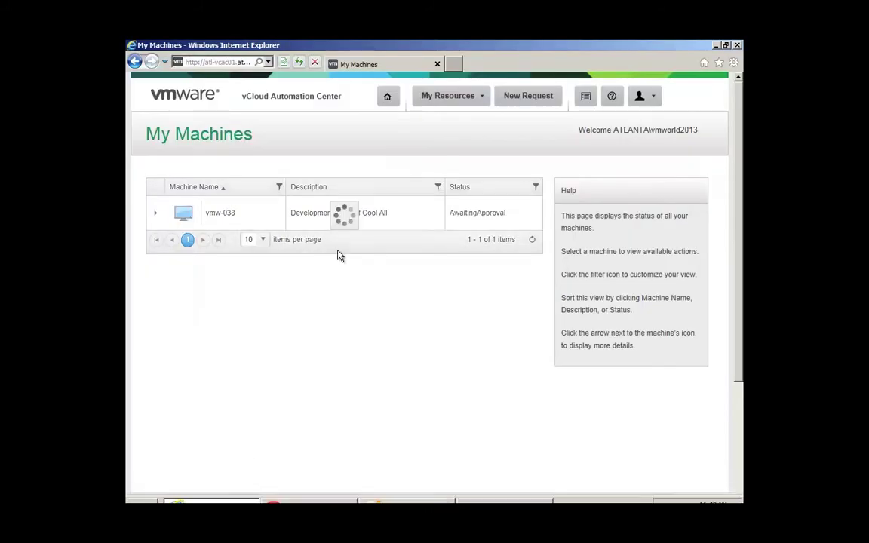
left_click(539, 102)
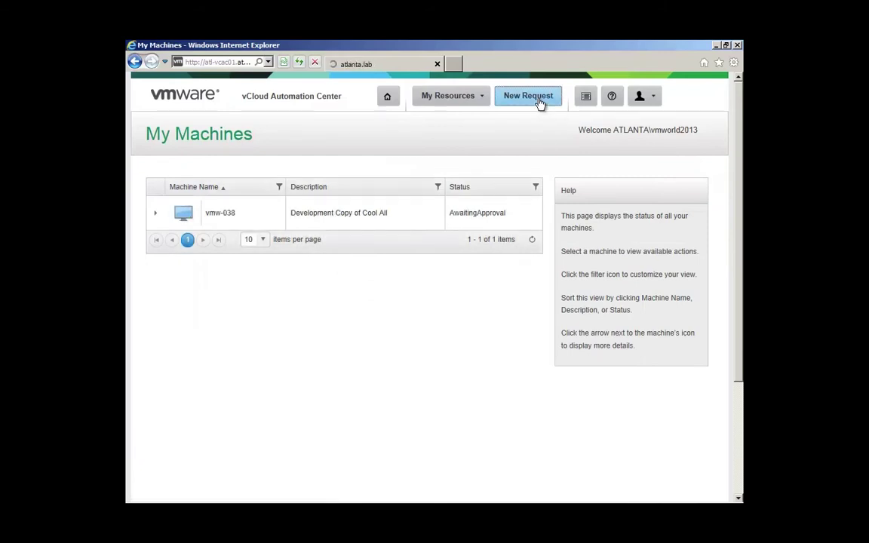
left_click(260, 215)
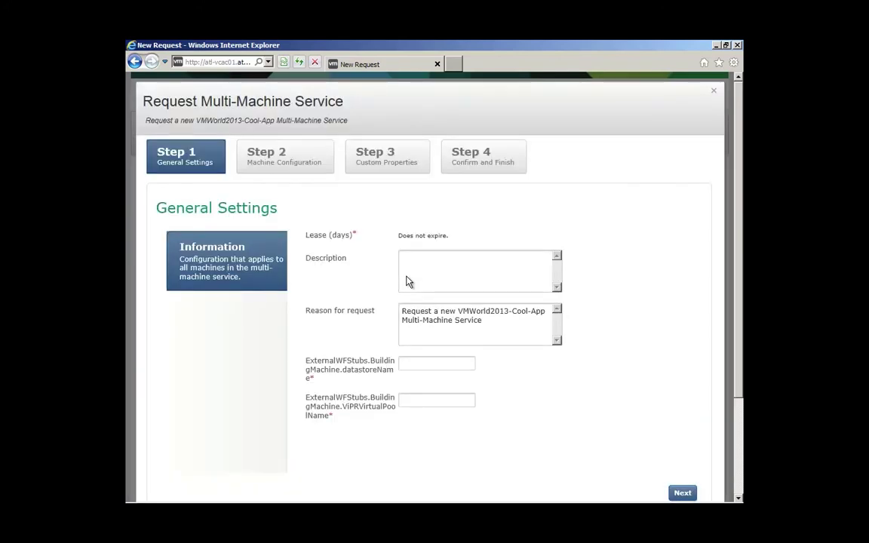
left_click(413, 275)
type("Production Copy of")
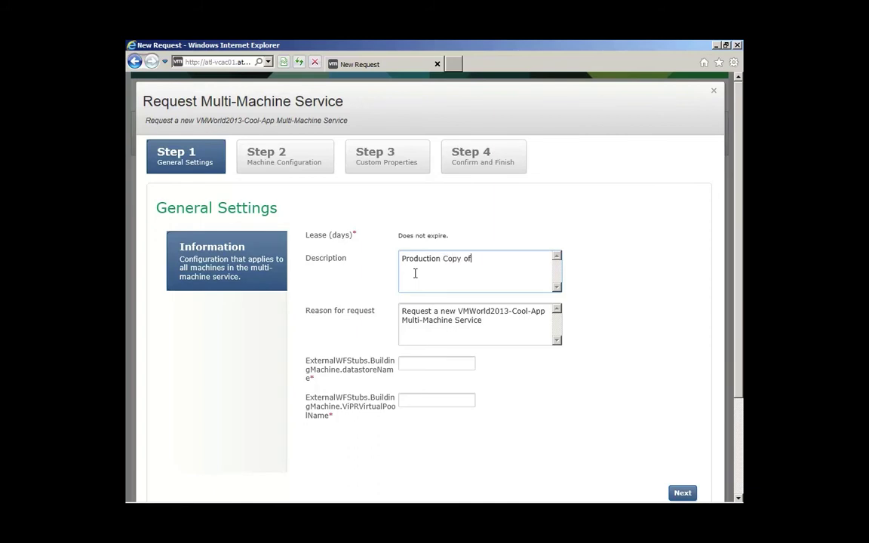
type(" App")
key("Tab")
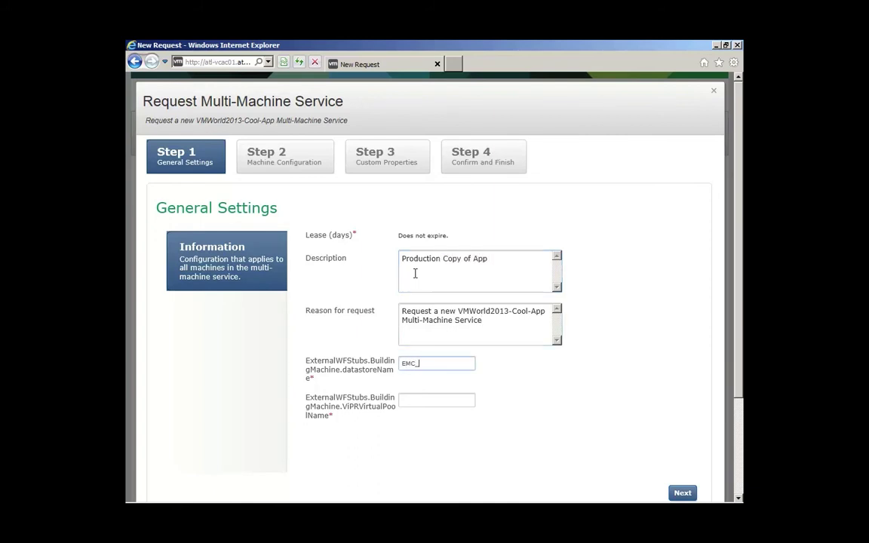
key("Tab")
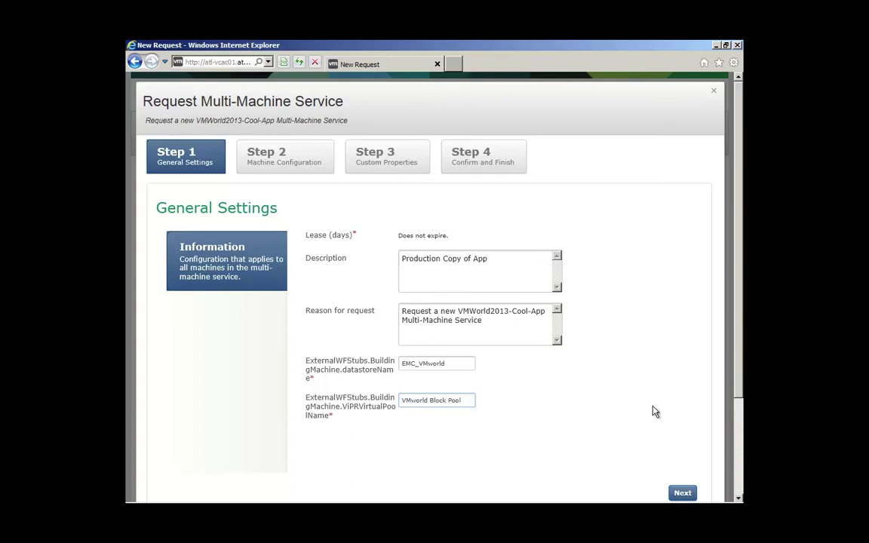
Submit the production Cool-App request with the default configuration of one app server and one DB server
left_click(682, 493)
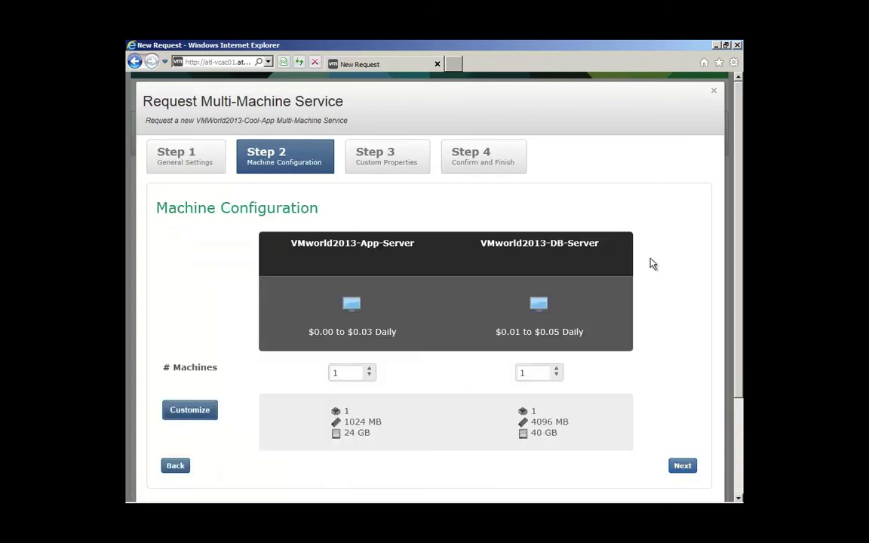
left_click(683, 466)
left_click(681, 493)
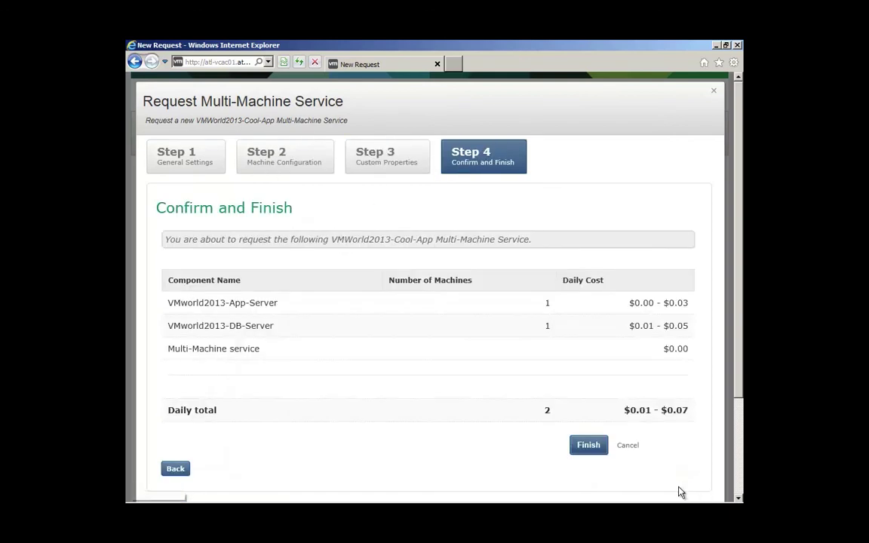
left_click(578, 445)
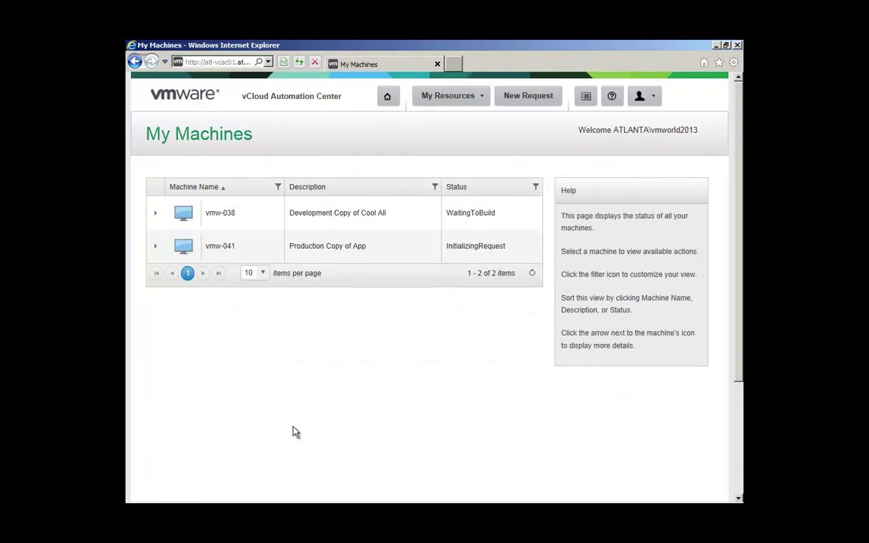
Switch back to the Chrome console, reload the machine requests, and view the pending production request's details
mouse_move(253, 500)
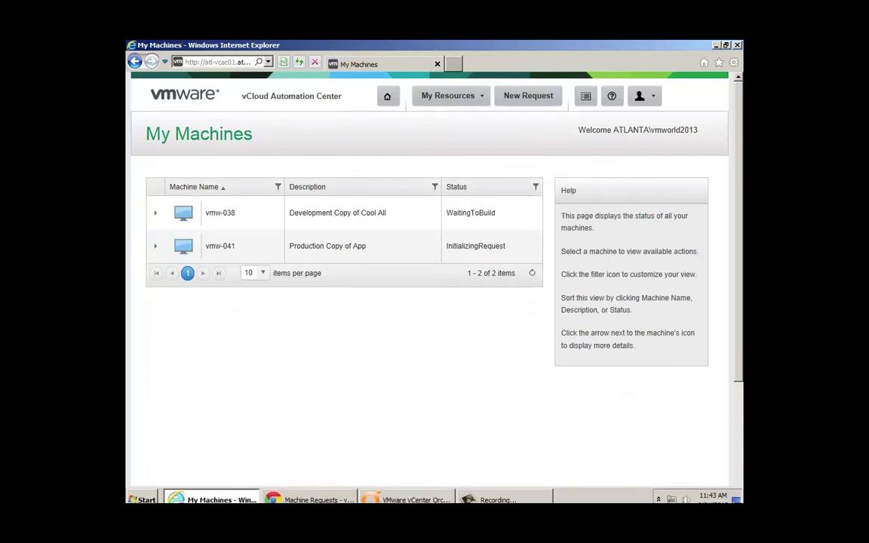
left_click(291, 492)
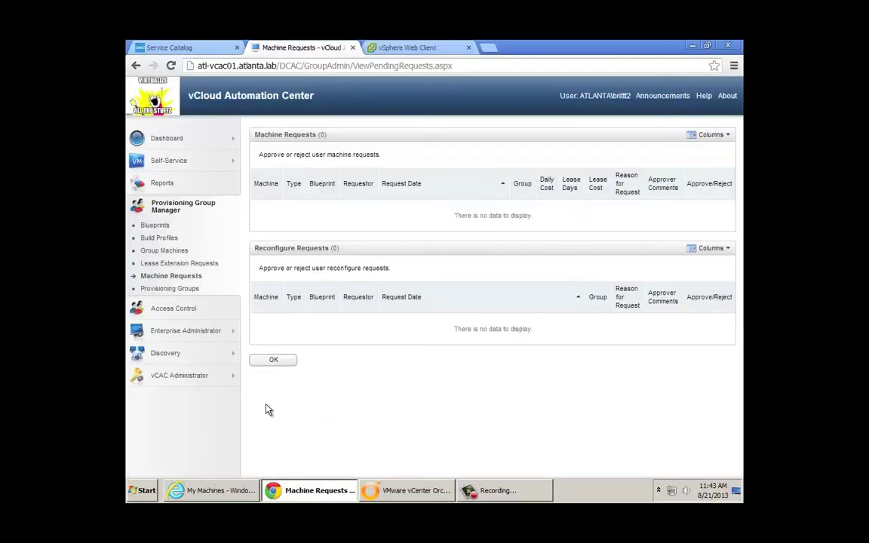
left_click(181, 280)
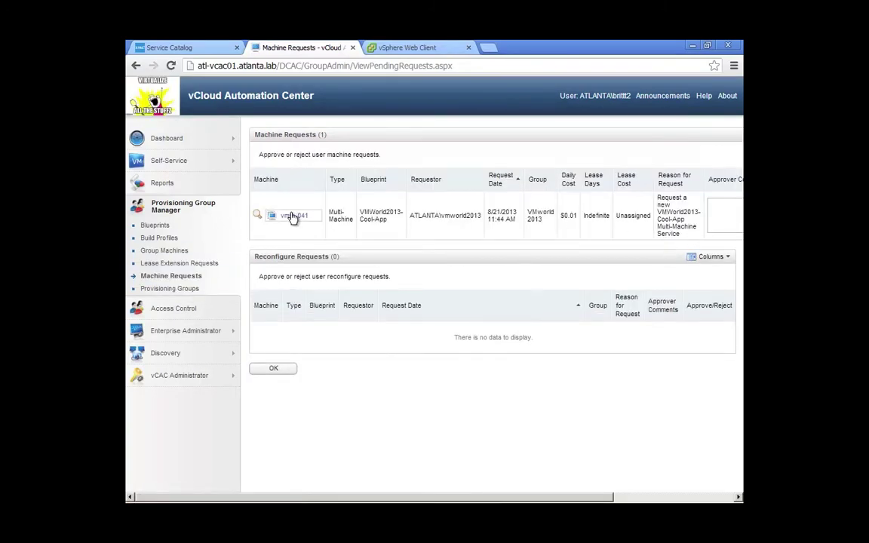
left_click(259, 217)
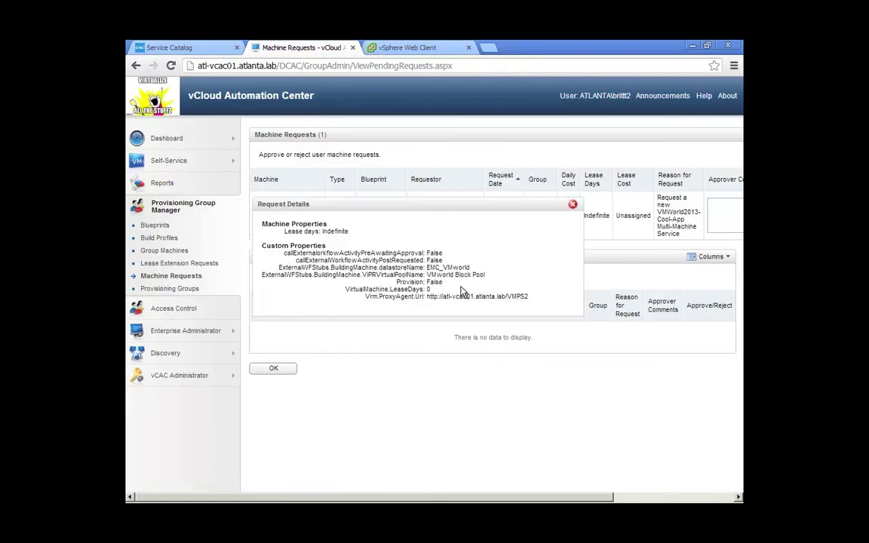
Approve the pending production Cool-App request and submit the decision
left_click(654, 498)
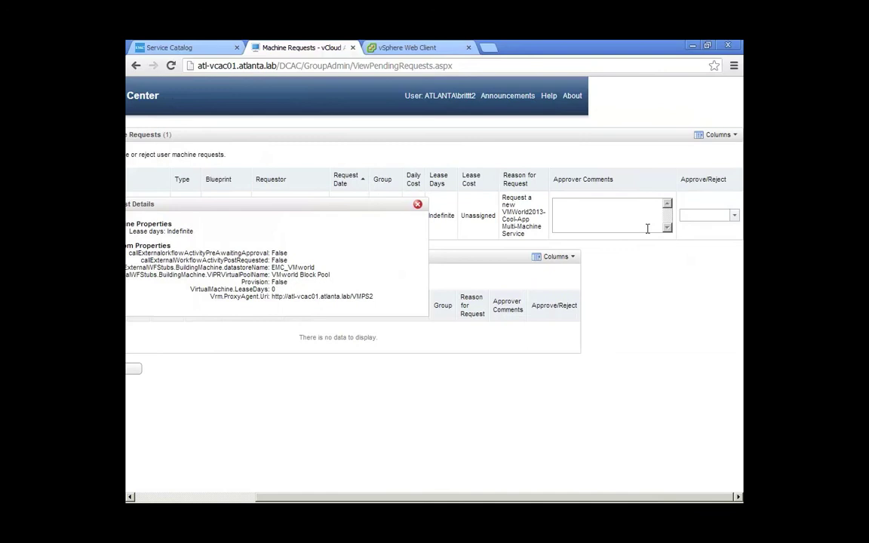
left_click(705, 217)
left_click(173, 498)
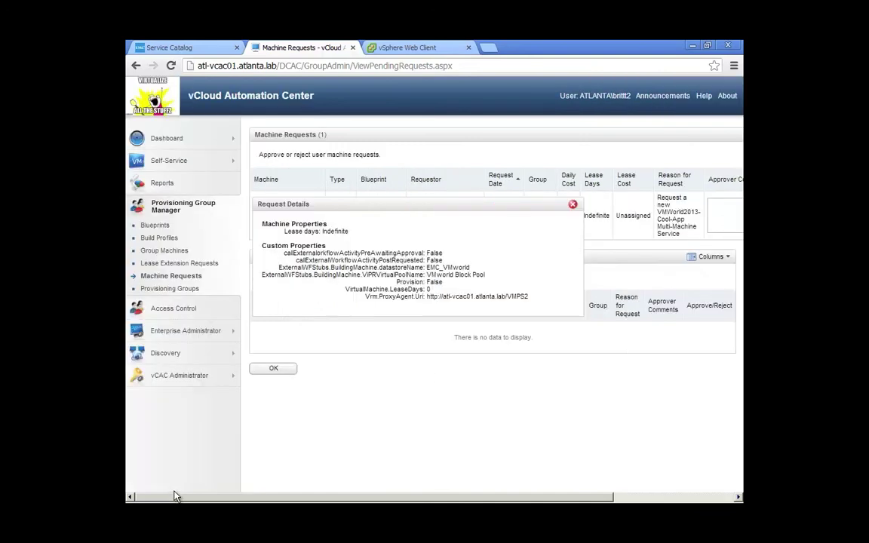
left_click(261, 370)
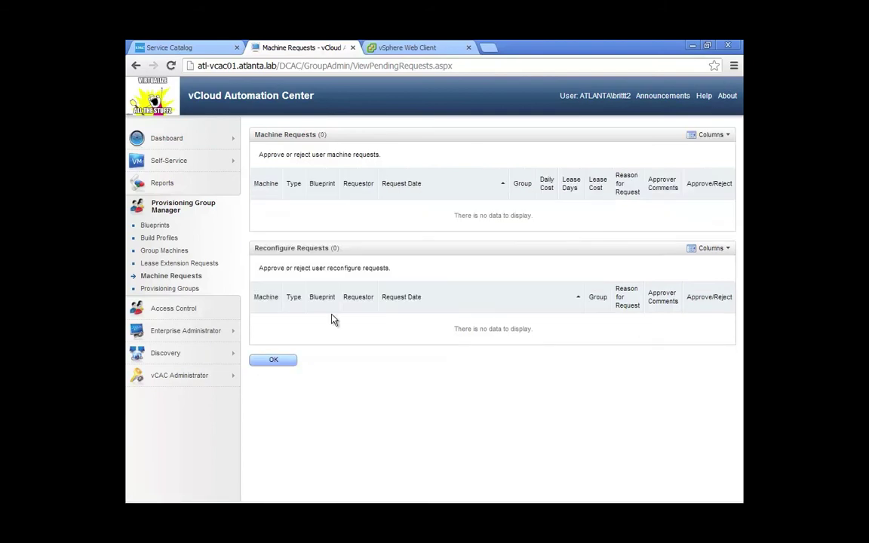
Return to My Machines in the self-service portal and display the available actions for the Production Copy of App service
left_click(211, 491)
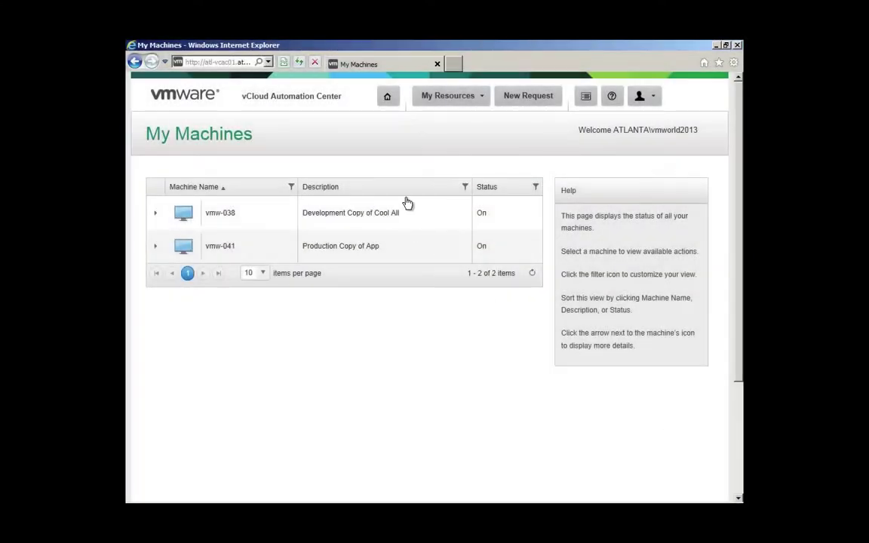
left_click(251, 243)
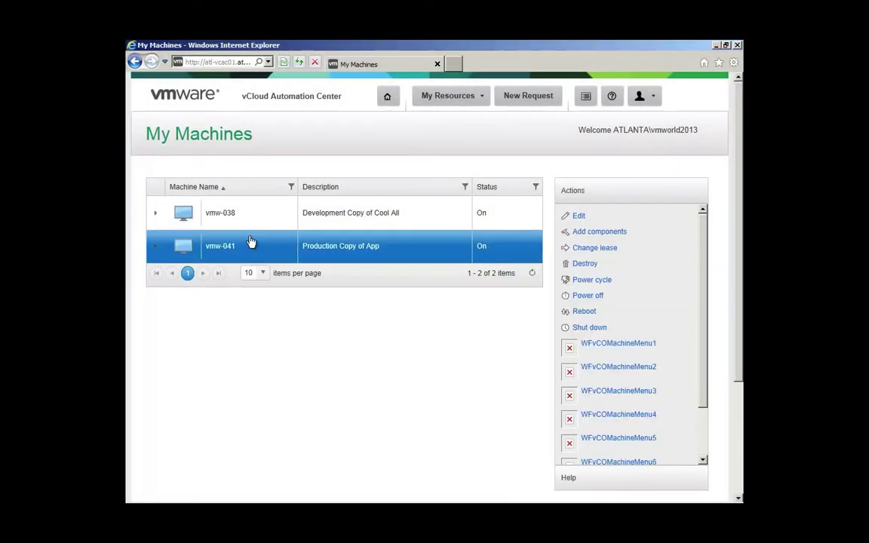
Expand the components of the vmw-038 development and vmw-041 production services, and view the machine details for vmw-038
left_click(252, 227)
mouse_move(288, 503)
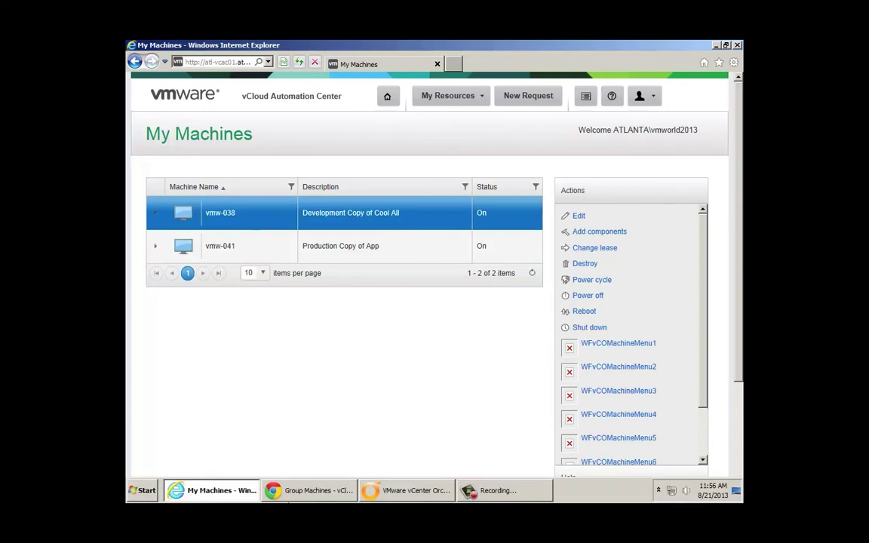
left_click(154, 217)
left_click(160, 320)
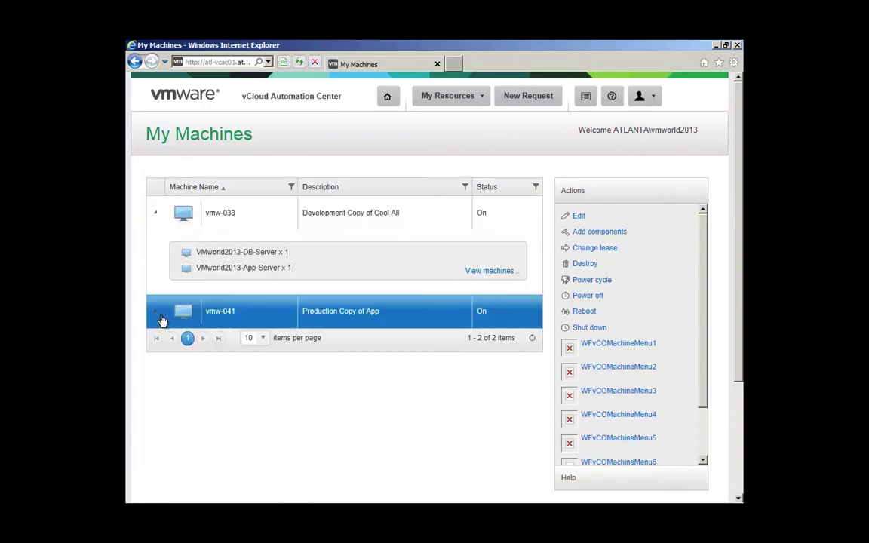
left_click(156, 316)
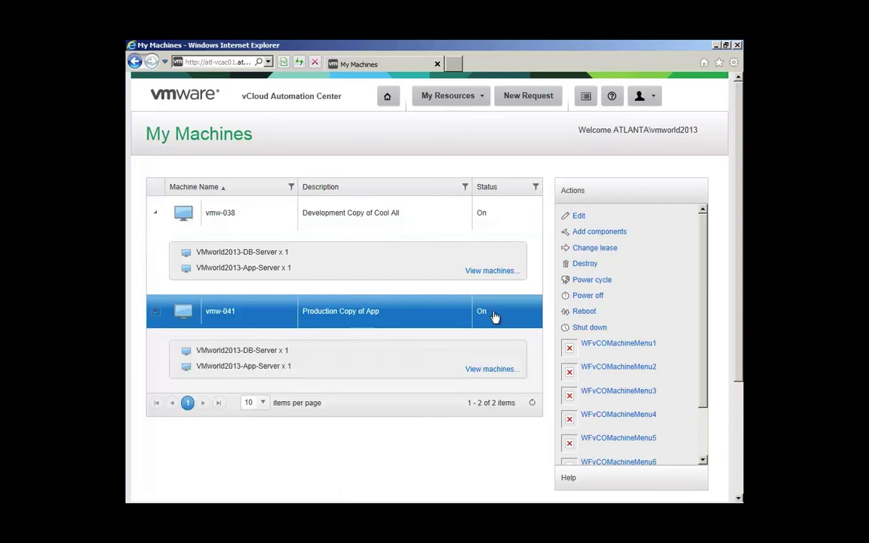
left_click(492, 271)
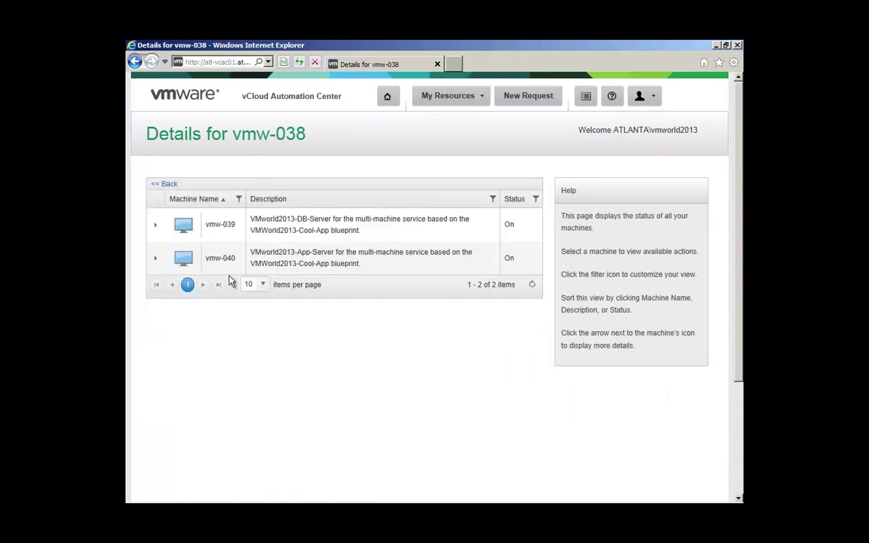
Switch to the vSphere Web Client in Chrome and view the related datastores of virtual machine vmw-039
mouse_move(226, 502)
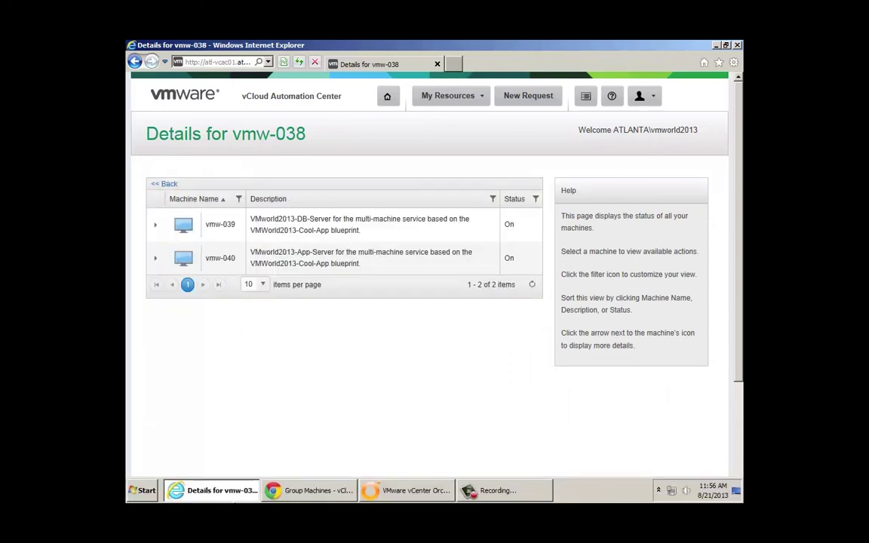
left_click(314, 492)
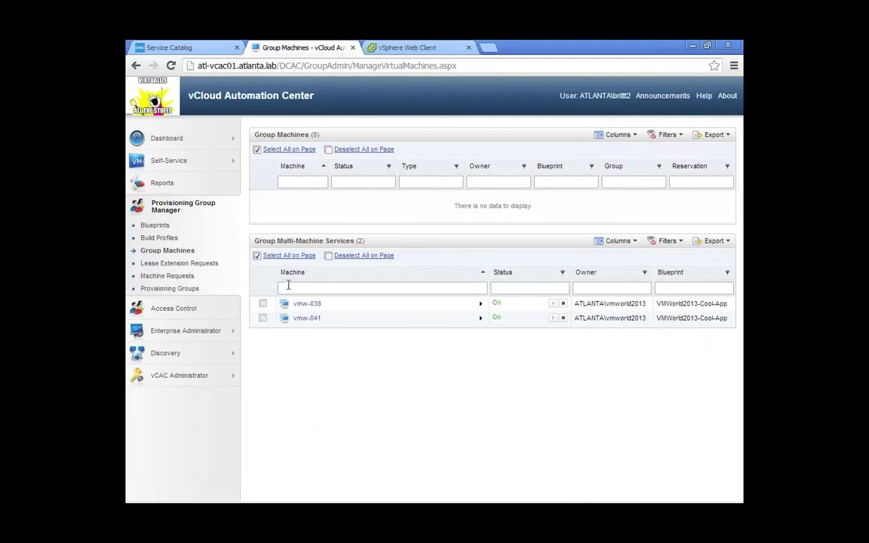
left_click(400, 47)
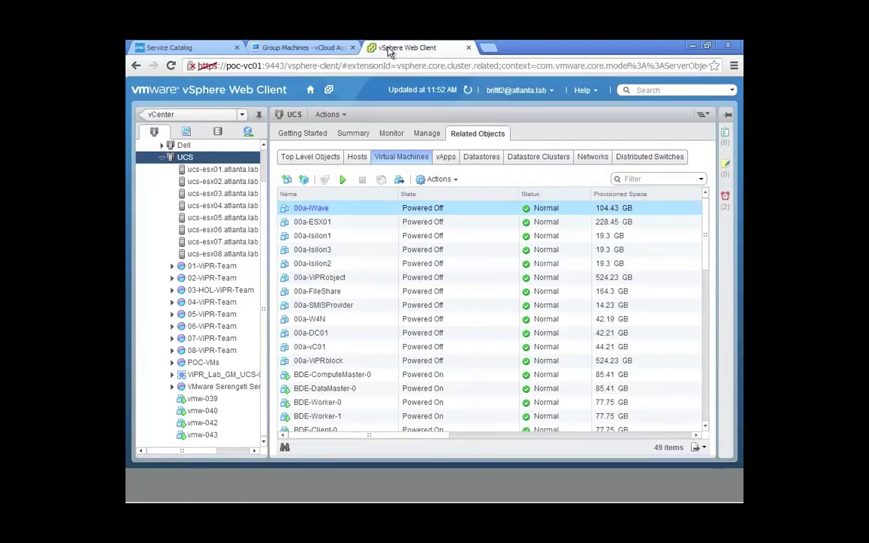
left_click(205, 411)
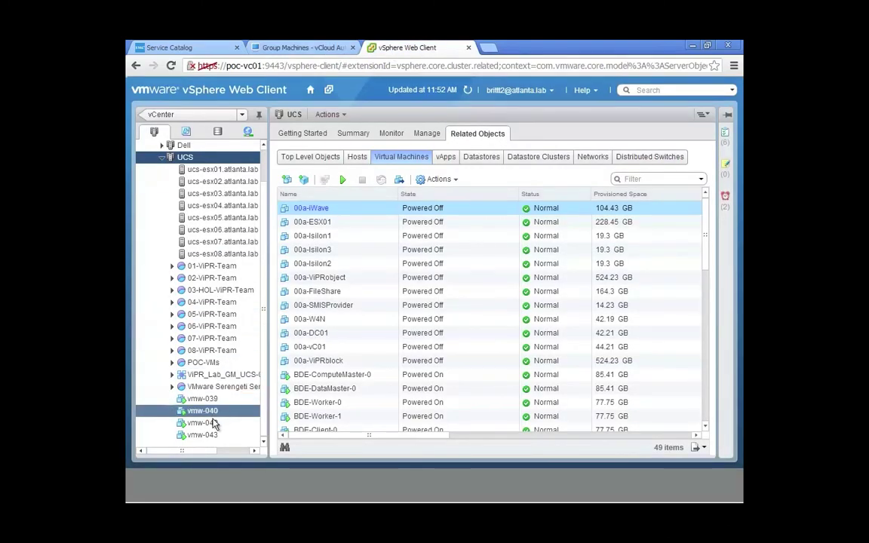
left_click(211, 400)
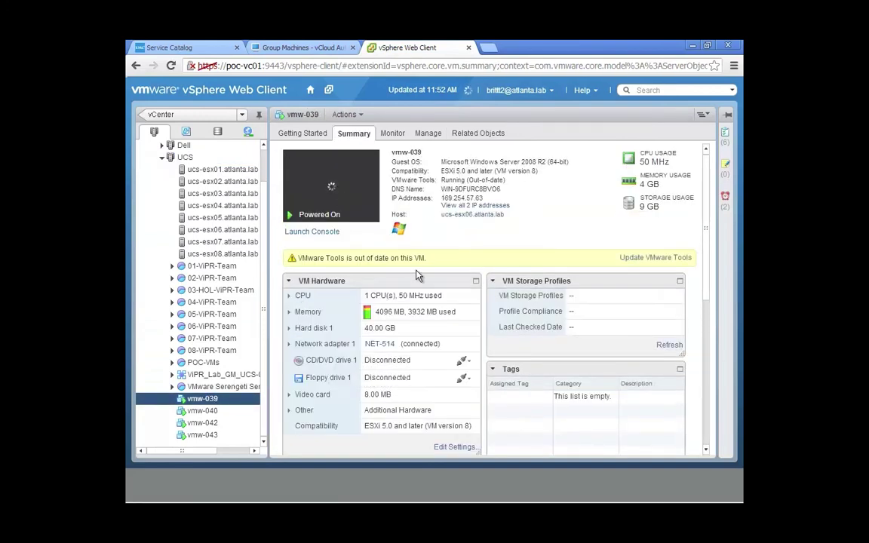
left_click(463, 139)
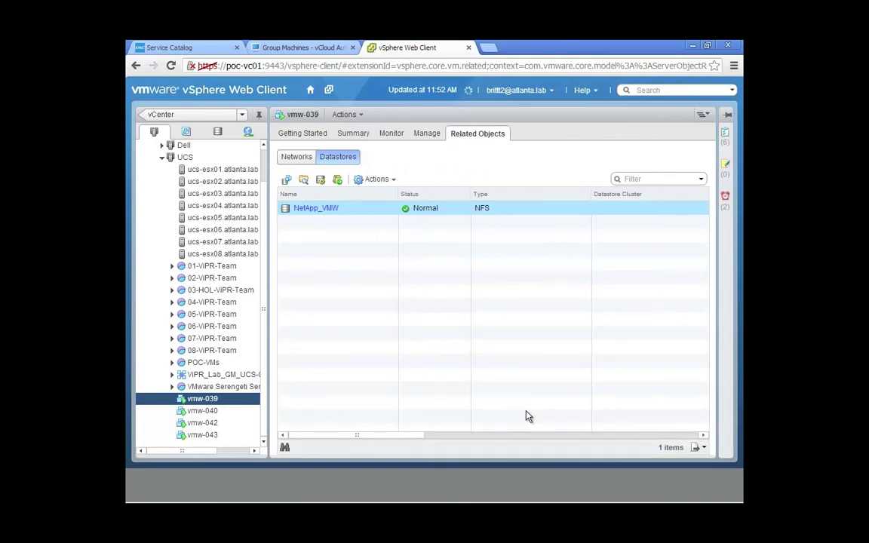
Check the related datastores of virtual machines vmw-040, vmw-042 and vmw-043
mouse_move(603, 502)
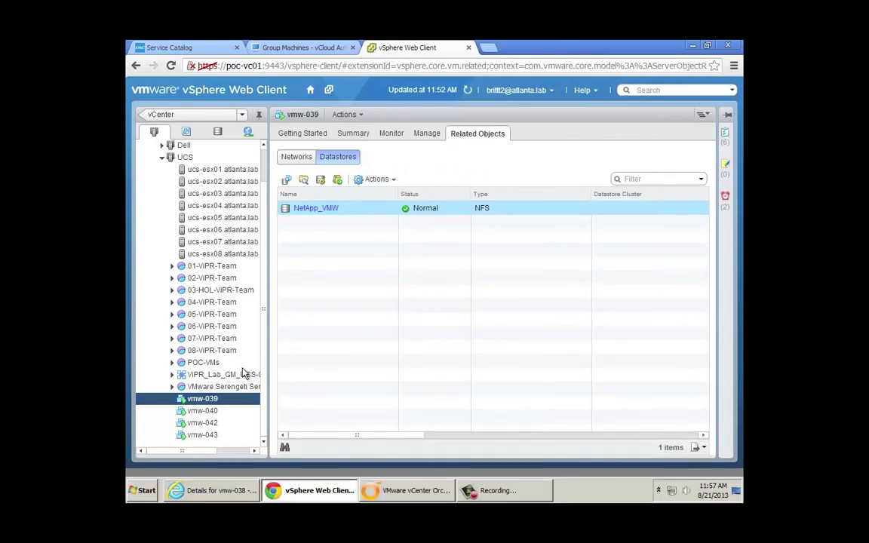
left_click(202, 411)
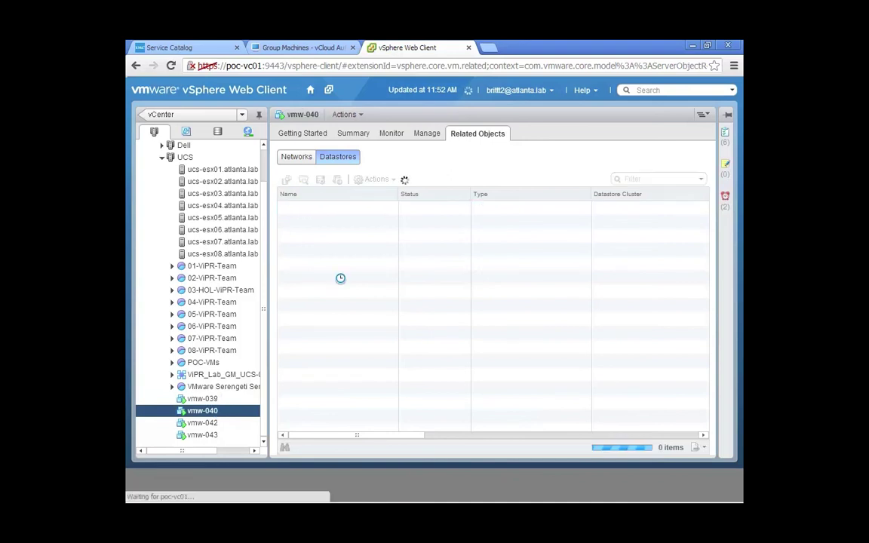
left_click(288, 205)
left_click(203, 424)
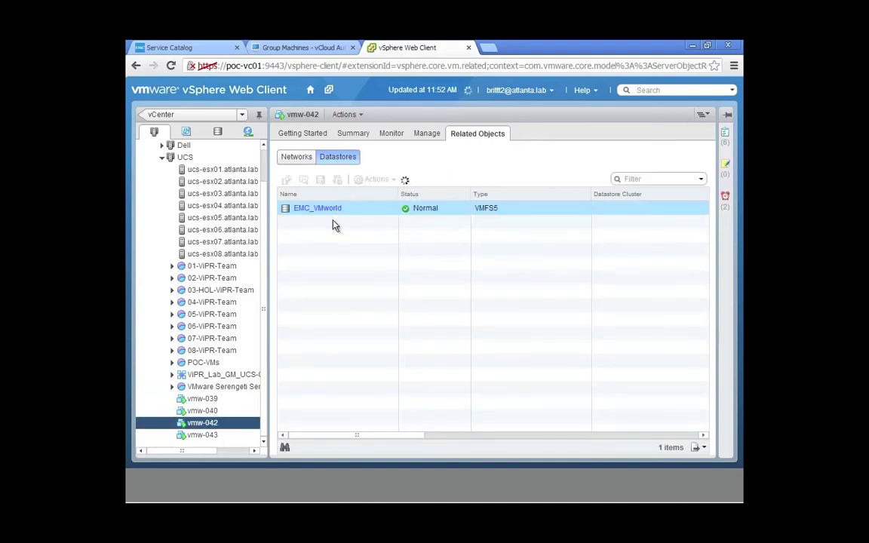
left_click(324, 208)
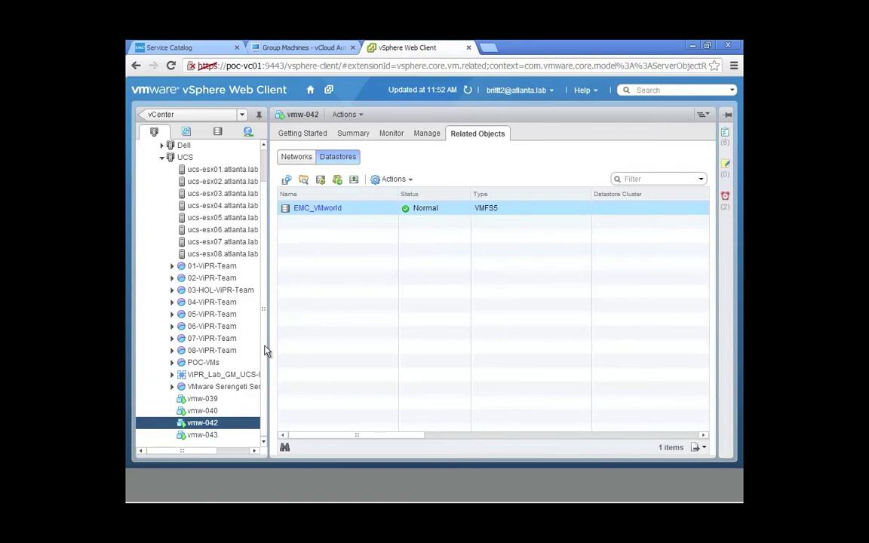
left_click(215, 435)
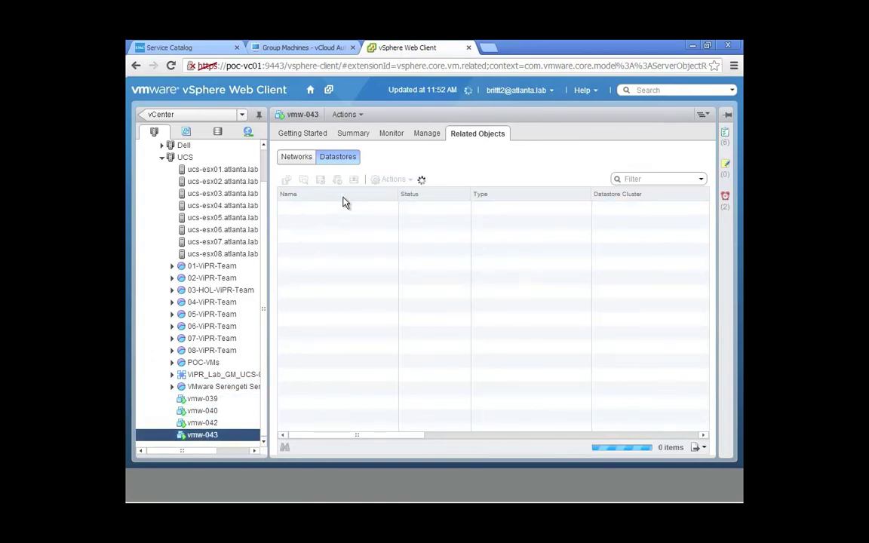
left_click(336, 221)
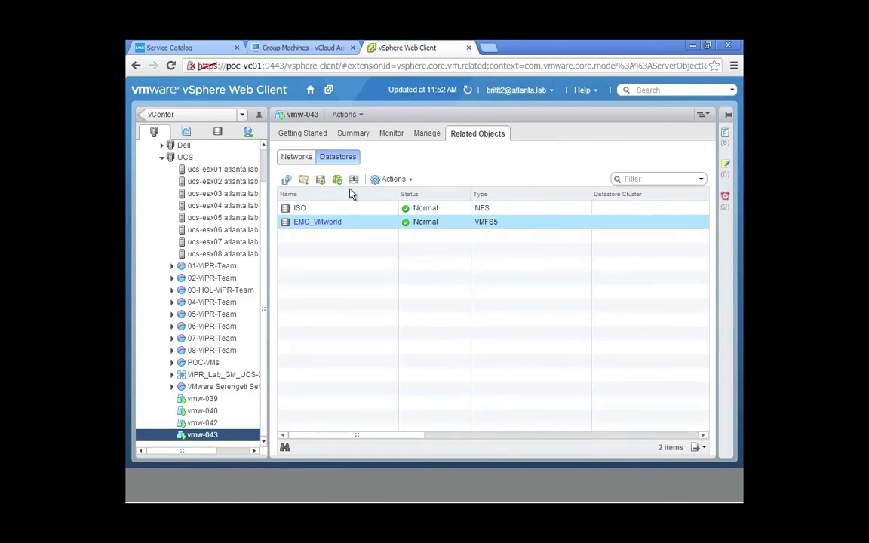
Switch to EMC ViPR and examine the volume and host details of the EMC_VMworld block volume in its resources
left_click(200, 47)
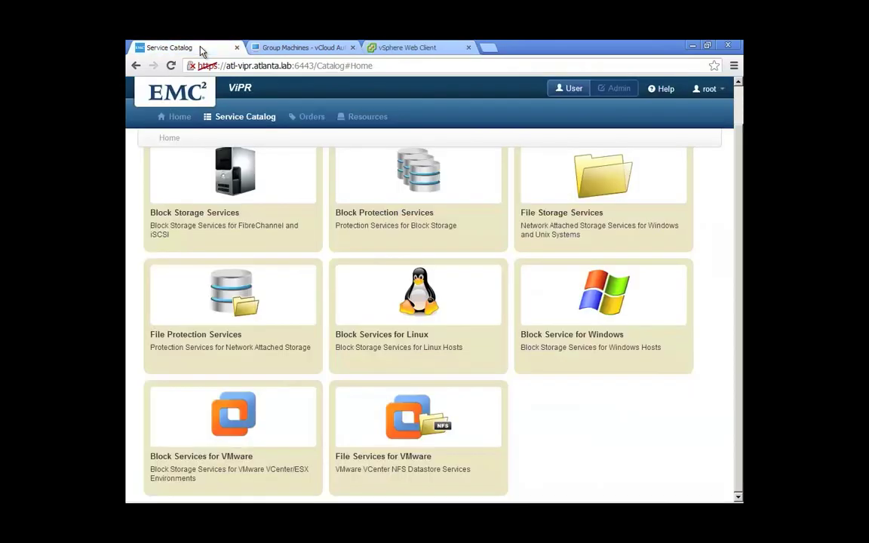
left_click(367, 117)
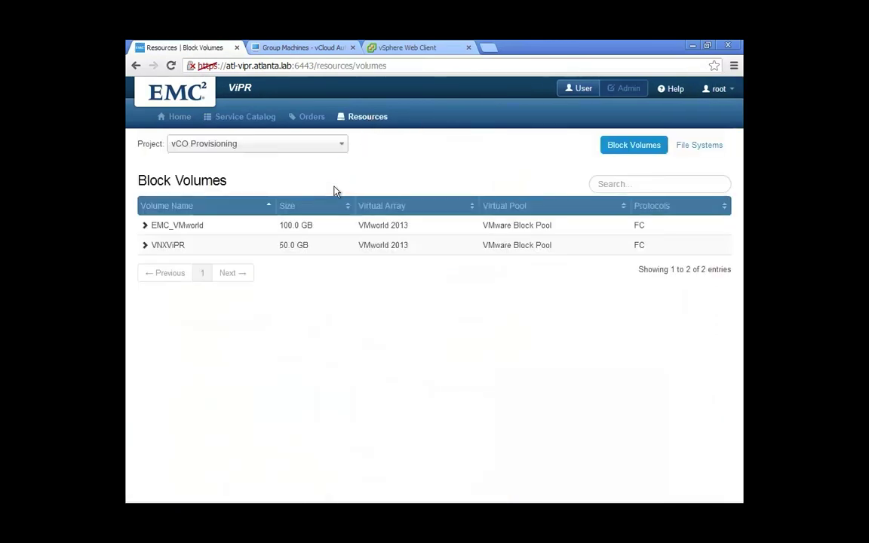
left_click(169, 232)
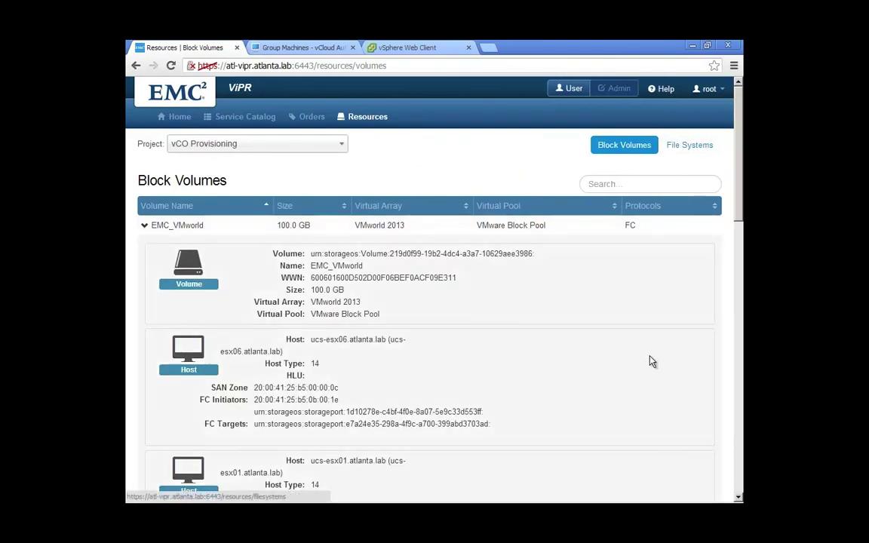
scroll(652, 362, "down", 8)
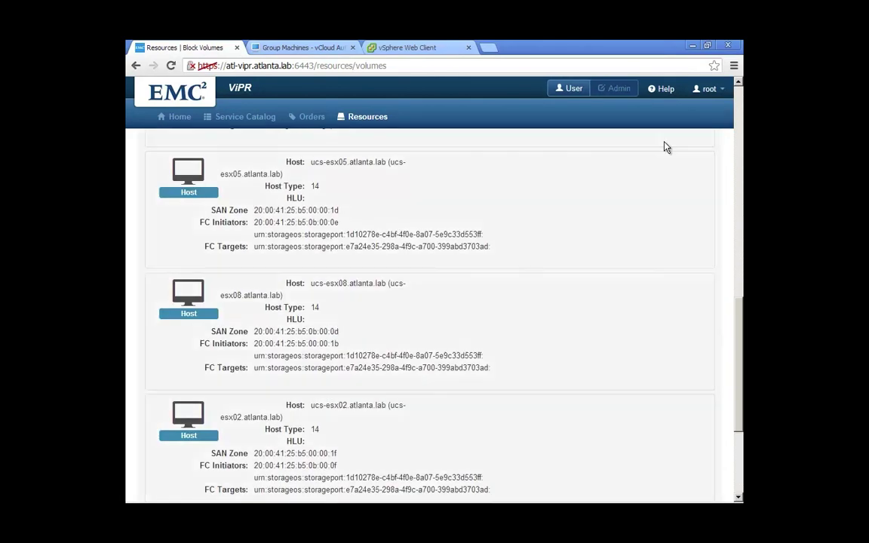
Show the ViPR file systems and examine the details and NFS export of NetApp_VMW
scroll(667, 148, "up", 10)
left_click(679, 148)
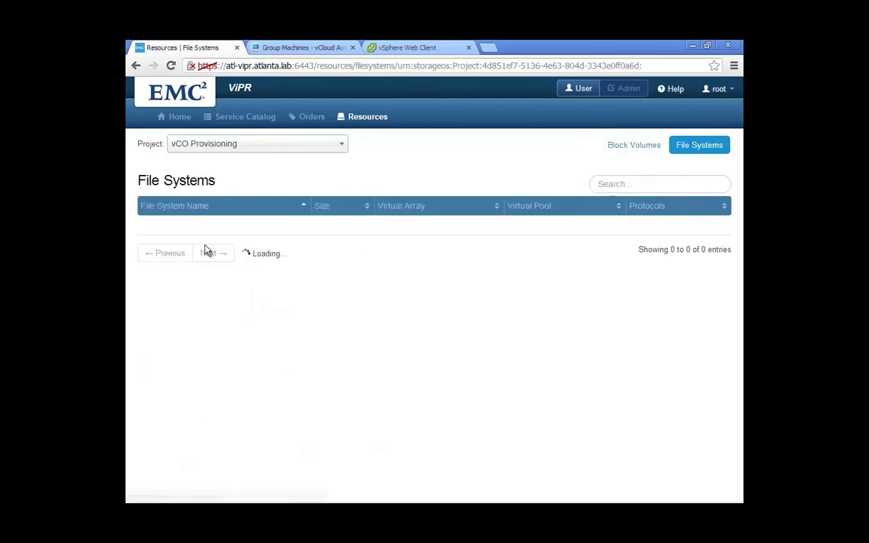
left_click(178, 227)
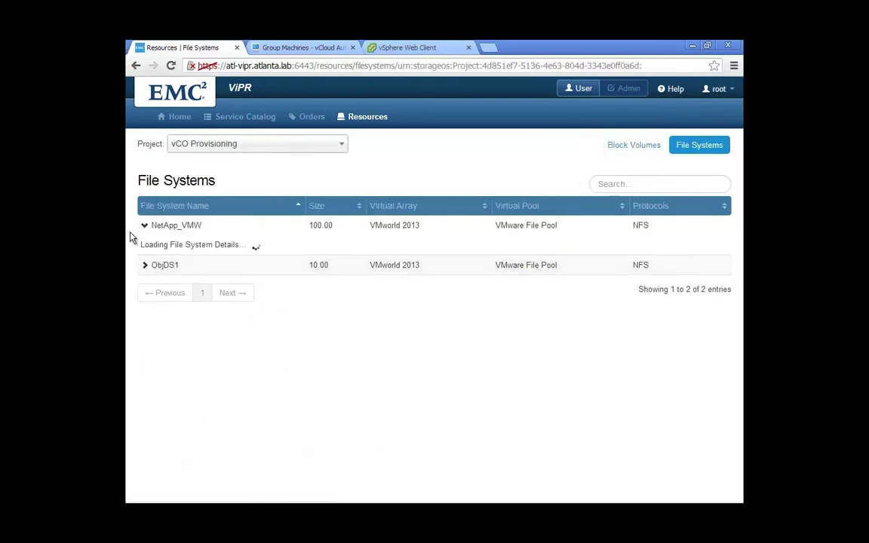
scroll(254, 289, "down", 1)
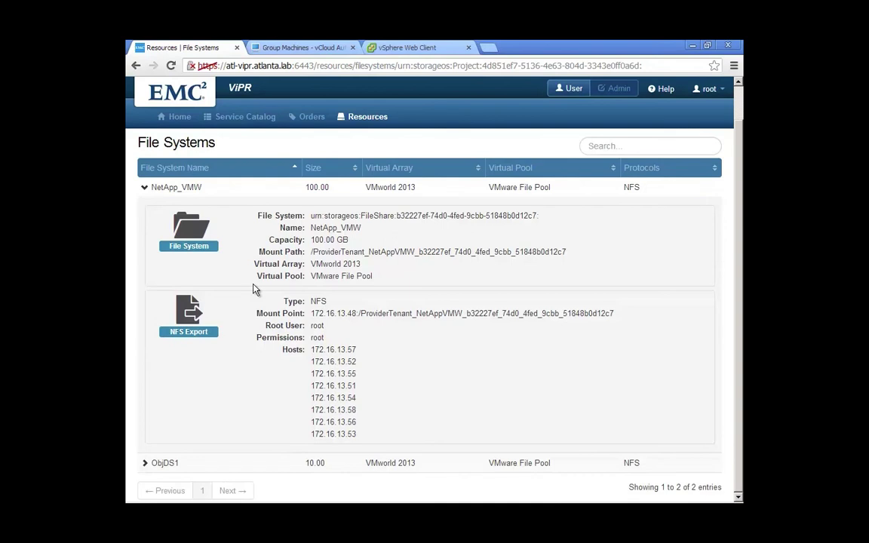